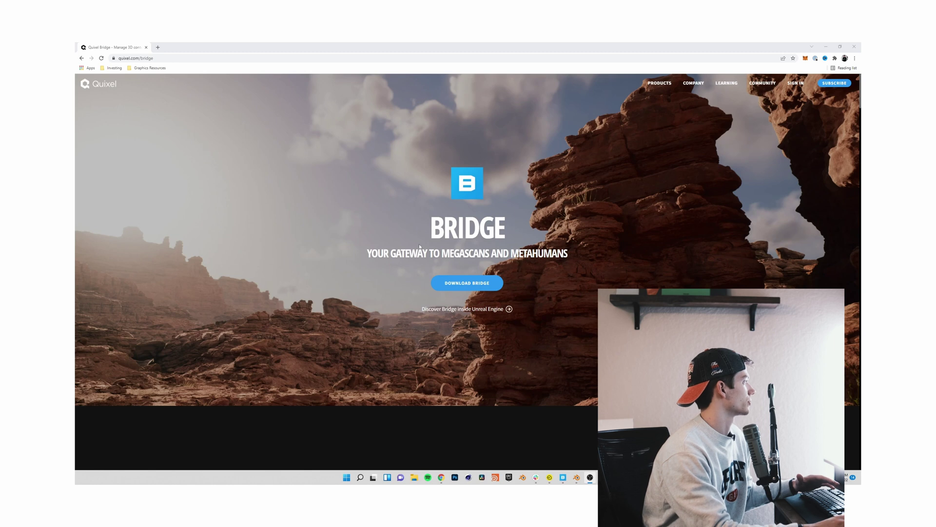
Point out the Bridge tagline and the Download Bridge button on quixel.com/bridge.
left_click_drag(367, 253, 492, 253)
left_click(605, 272)
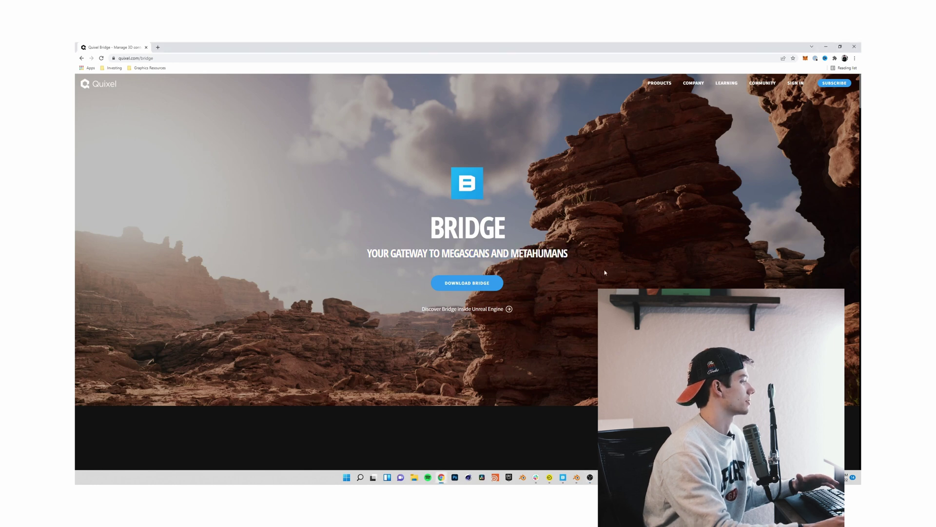
left_click(576, 477)
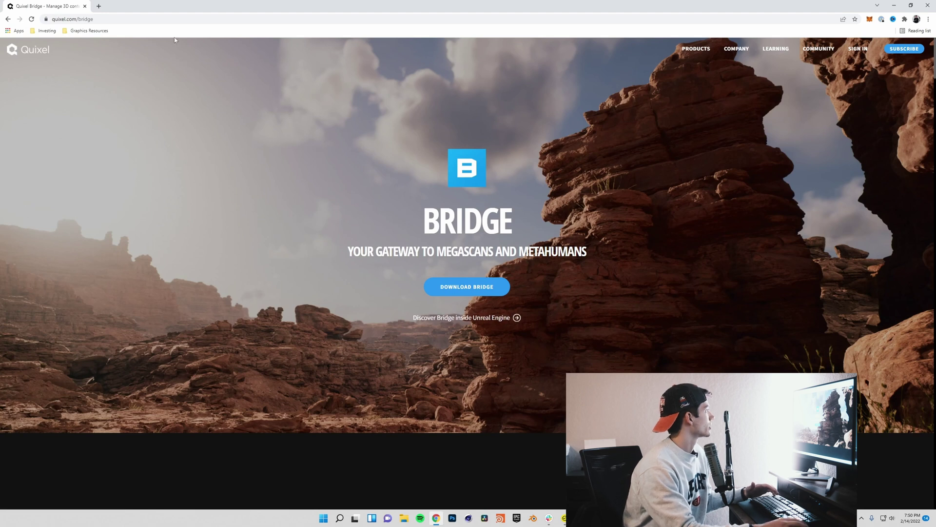
Point out the quixel.com/bridge address, then minimise Chrome to reveal the Bridge app.
left_click(53, 19)
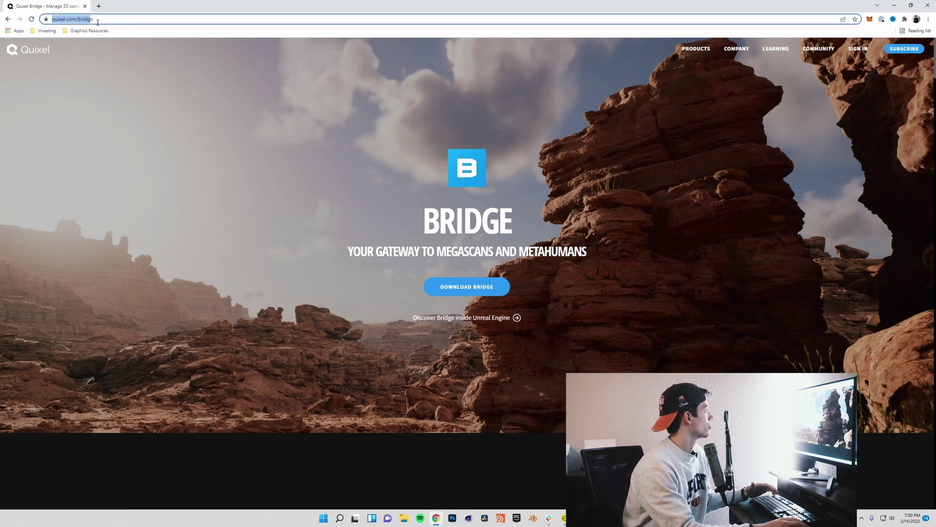
left_click(318, 201)
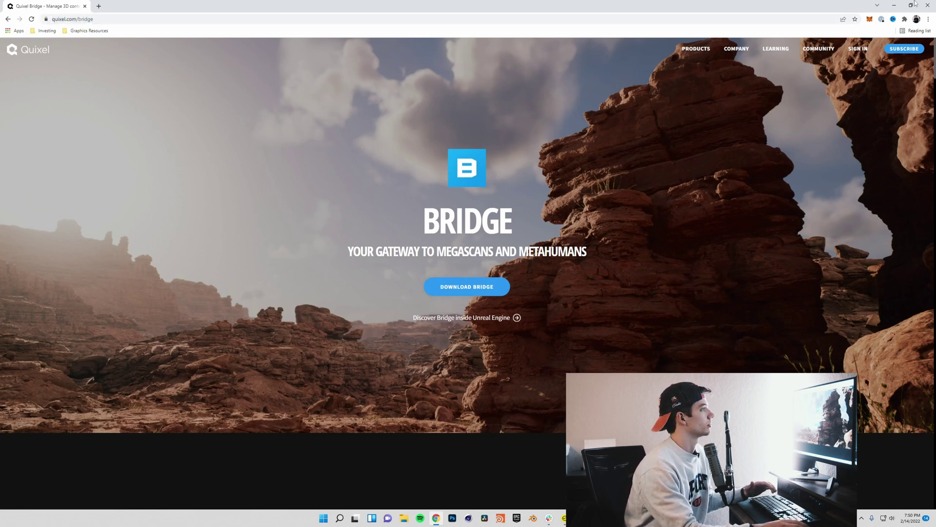
left_click(895, 4)
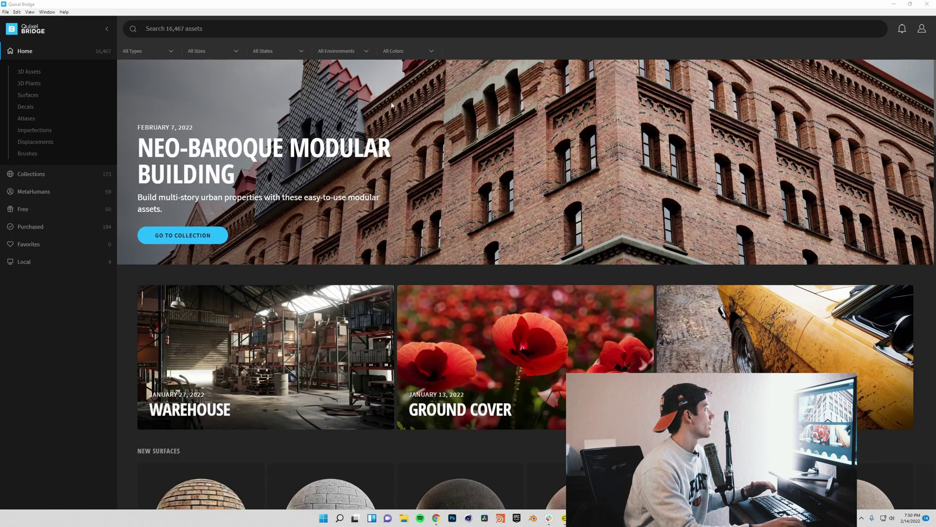
Open Bridge's Edit > Export Settings to confirm Blender is the installed export target.
left_click(95, 291)
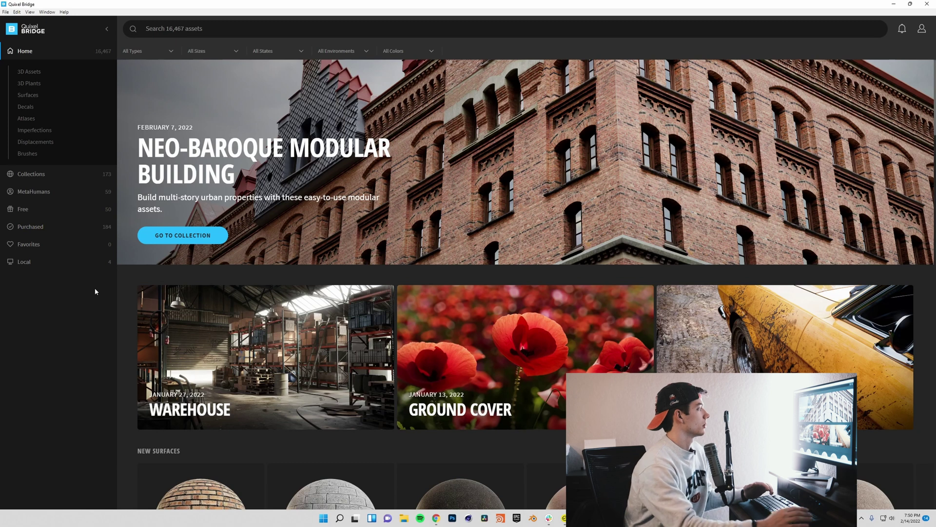
left_click(16, 12)
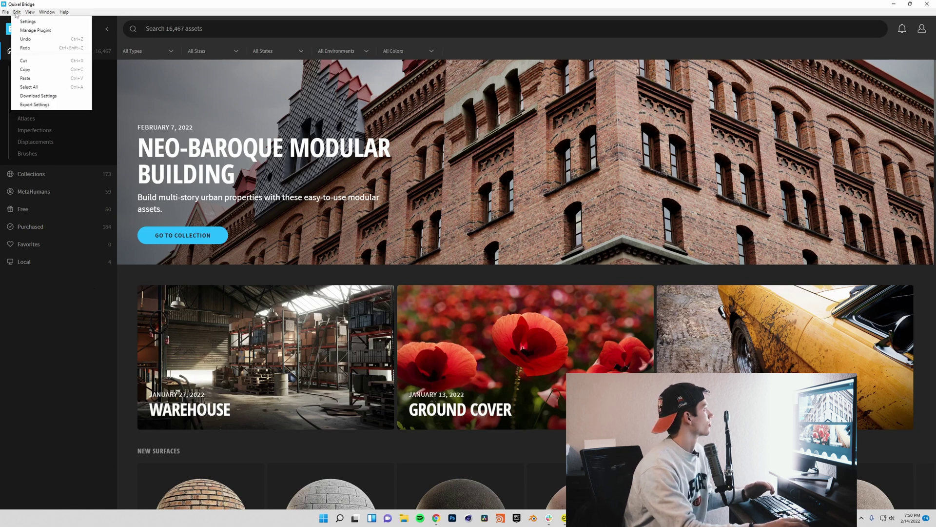
left_click(30, 105)
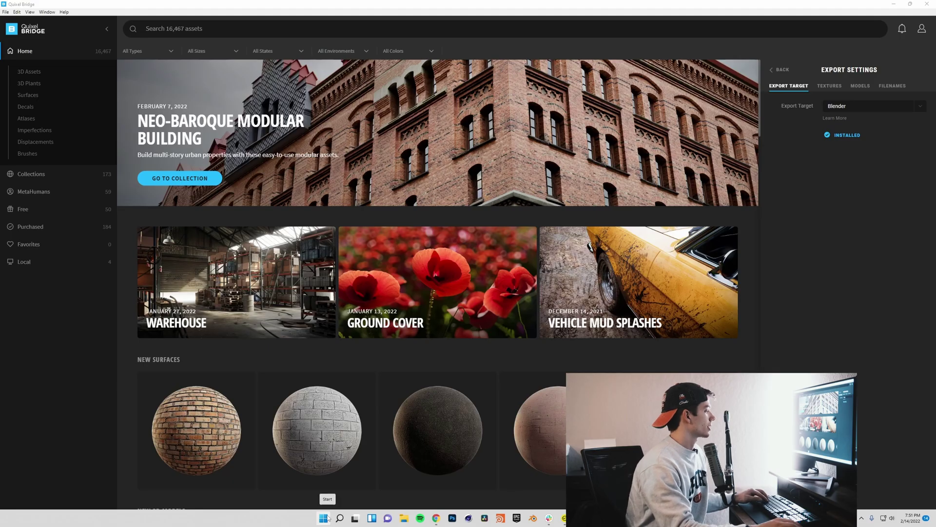
Open %appdata% and go into Roaming > Blender Foundation > Blender.
left_click(339, 514)
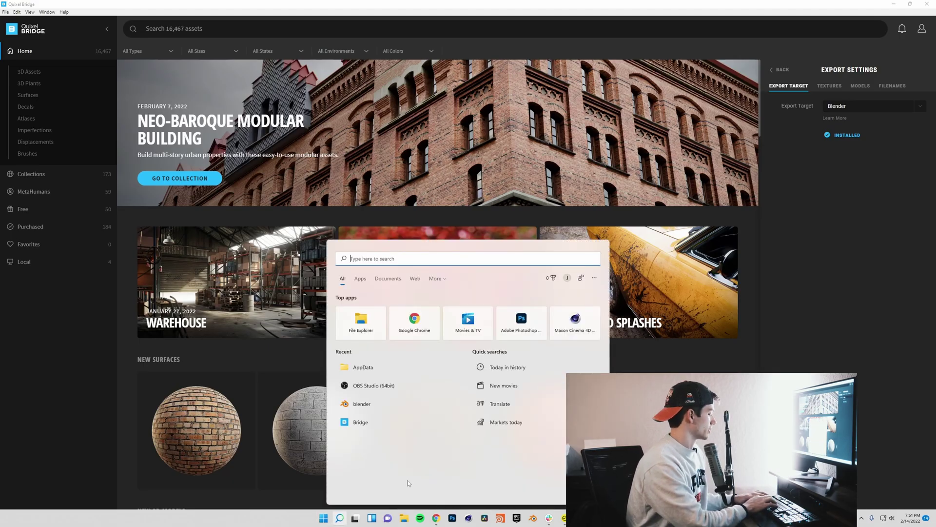
type("%appda")
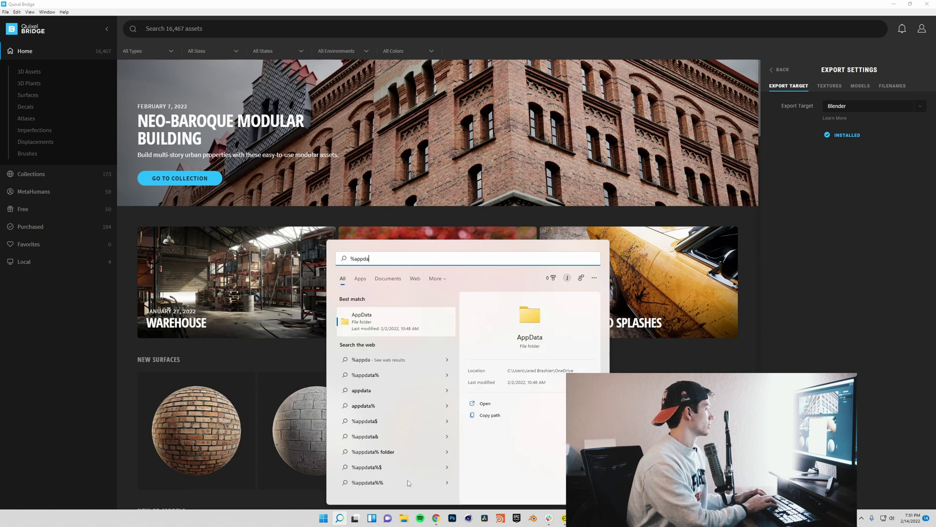
type("ta")
key("Return")
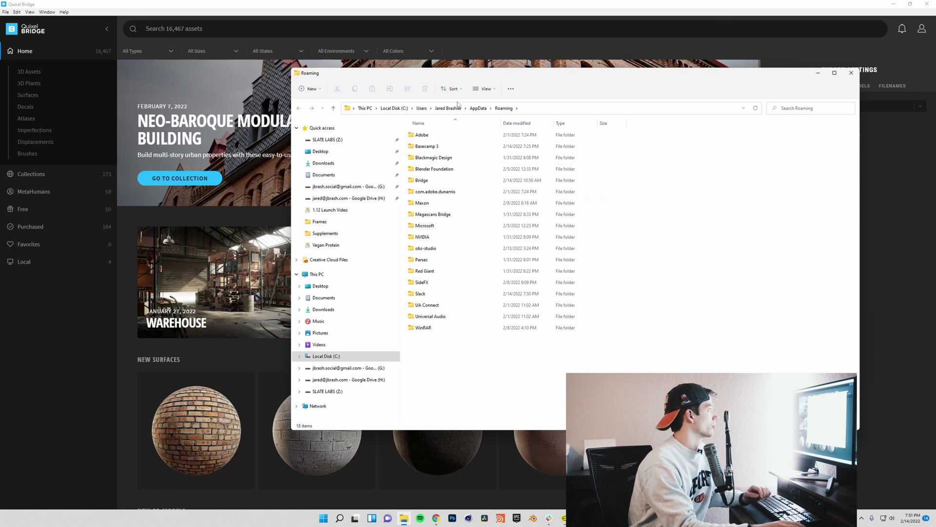
left_click_drag(507, 376, 441, 336)
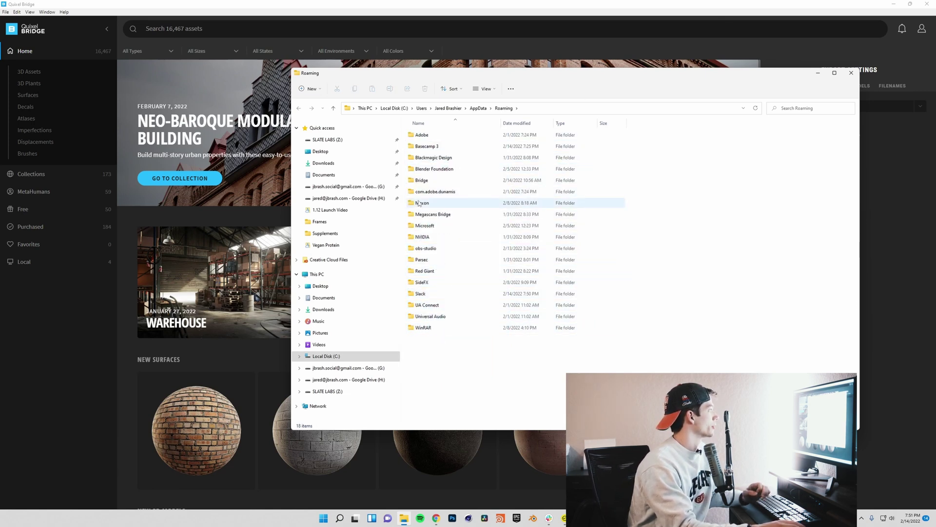
double_click(438, 168)
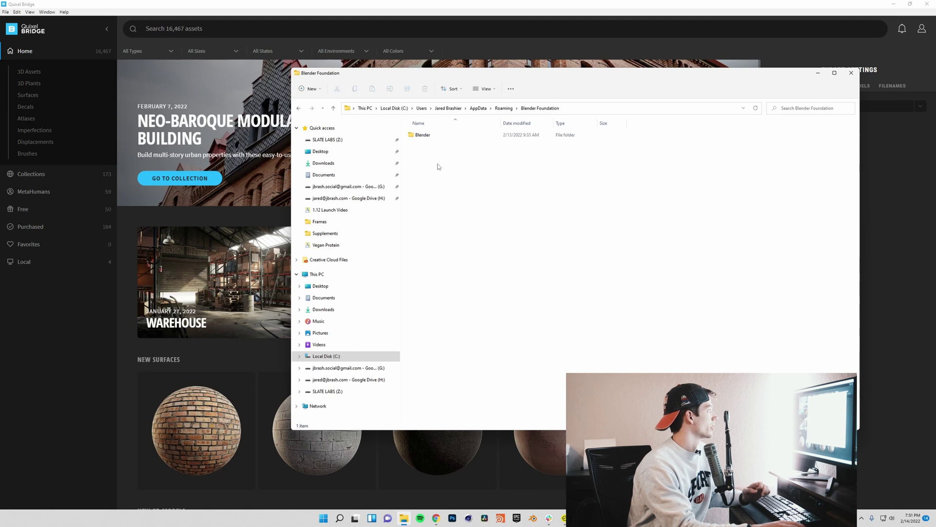
double_click(440, 134)
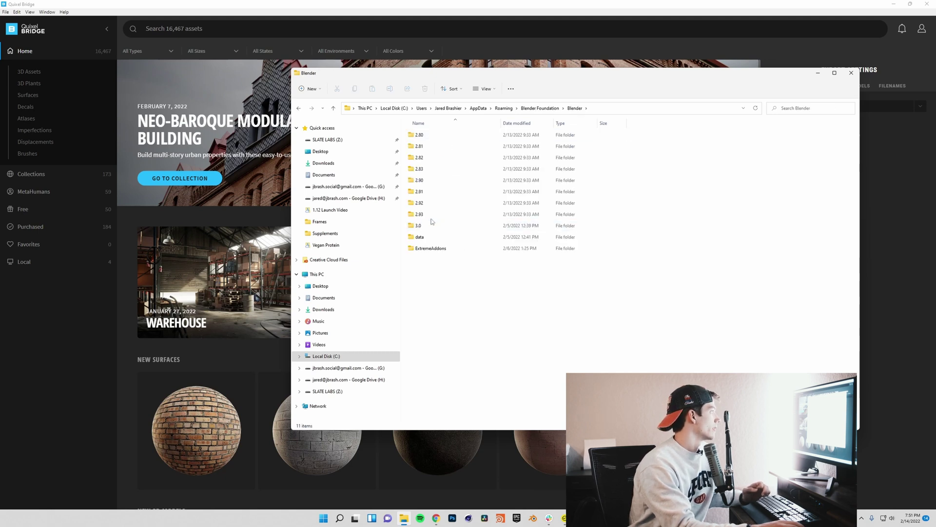
Check that Blender 2.92's scripts\startup folder contains MSPlugin.
left_click_drag(651, 231, 476, 121)
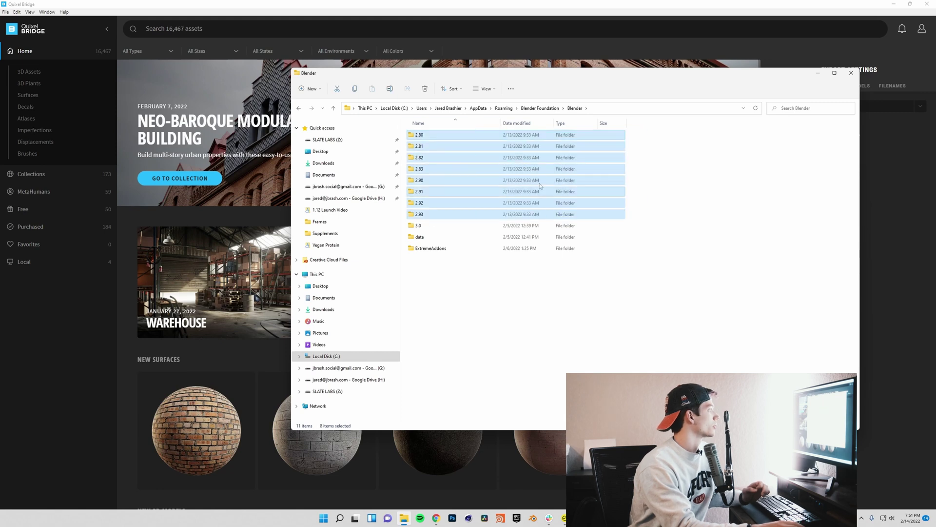
double_click(423, 203)
double_click(427, 138)
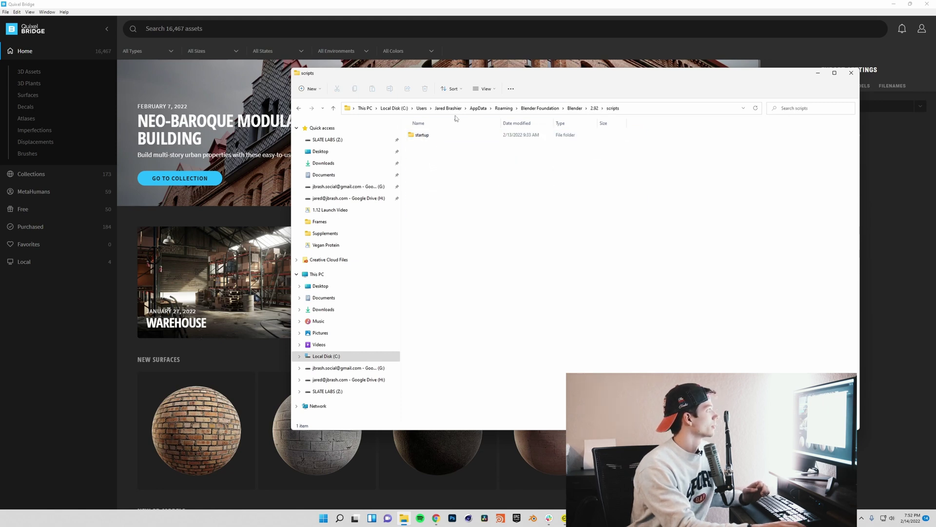
double_click(429, 139)
left_click_drag(467, 147, 431, 149)
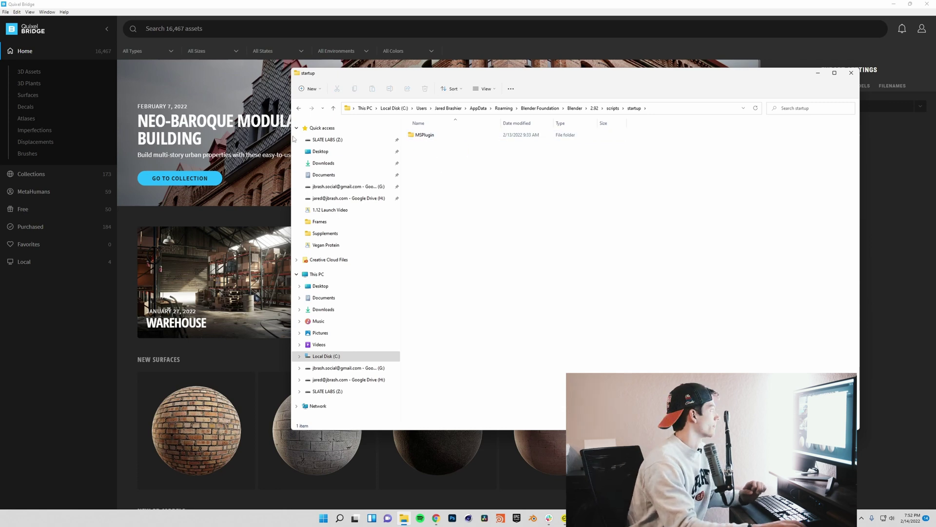
Go back up, open Blender 3.0's scripts folder, then close File Explorer.
left_click(300, 109)
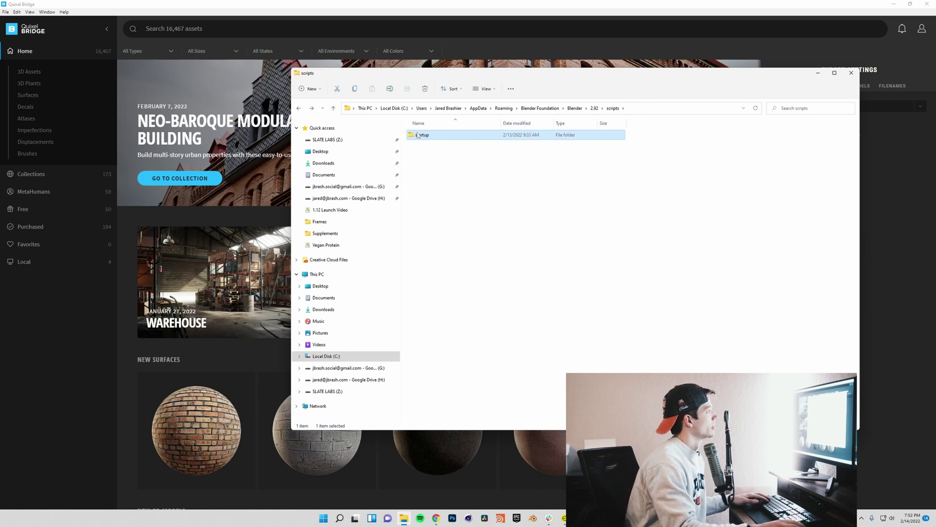
left_click(299, 109)
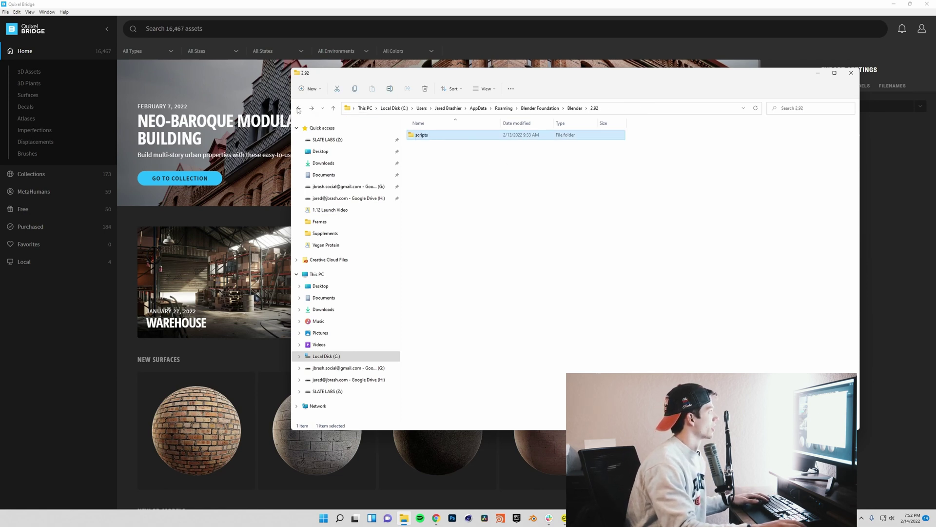
left_click(299, 109)
double_click(427, 228)
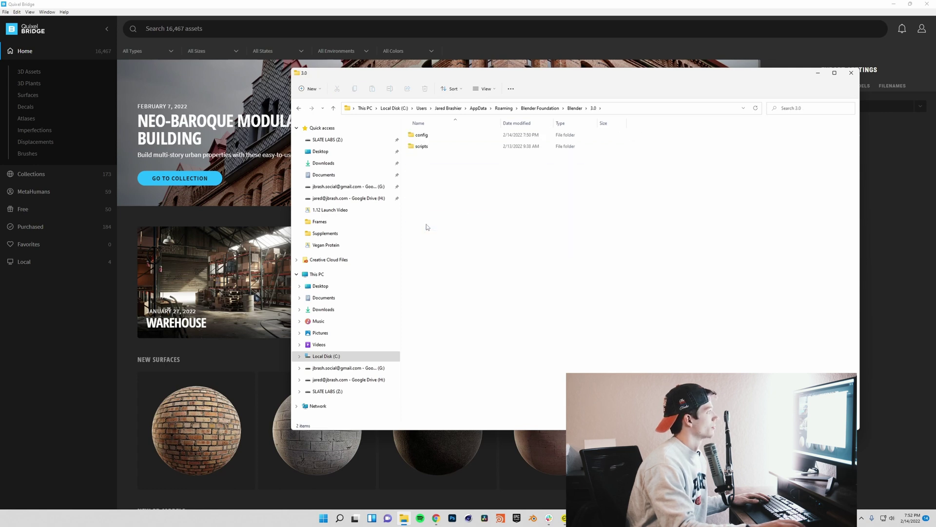
double_click(428, 146)
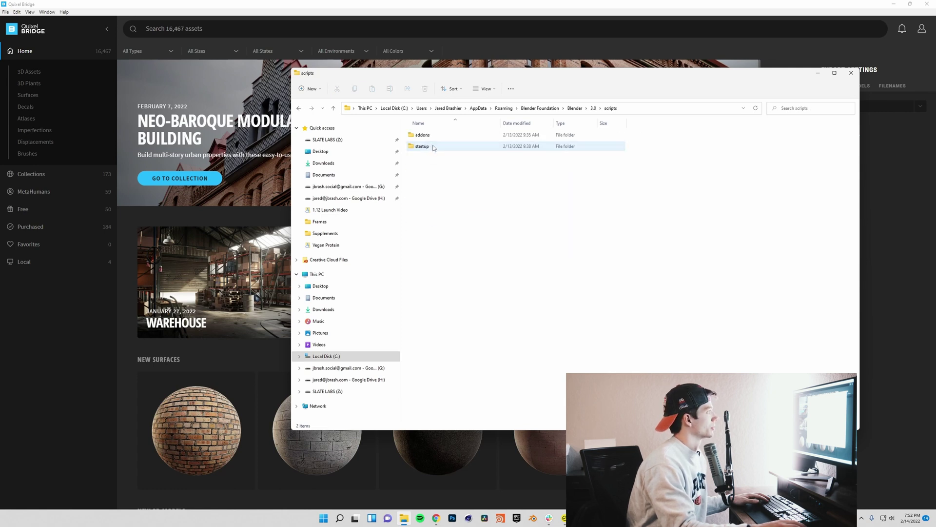
left_click(851, 73)
Download Modular Wooden Tunnel Start/End from New 3D Models and export it to Blender.
scroll(393, 415, "down", 3)
scroll(394, 415, "down", 1)
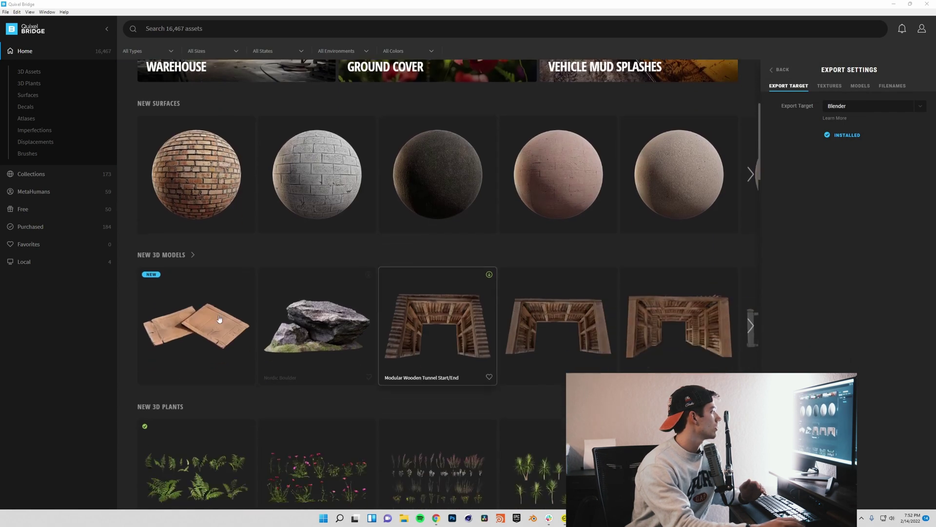
left_click(489, 275)
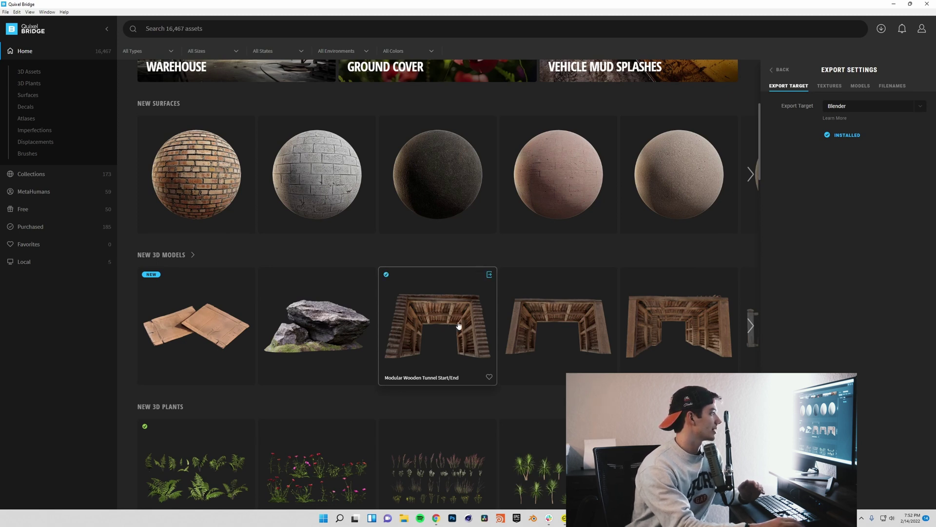
left_click(490, 275)
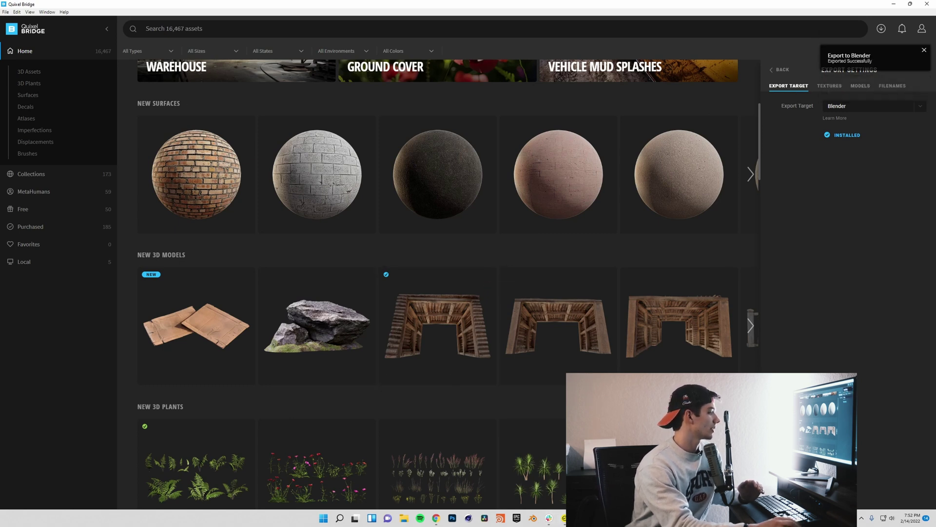
In Blender, show the left viewport in Rendered shading and move the camera 1.107 m along X.
key("alt+Tab")
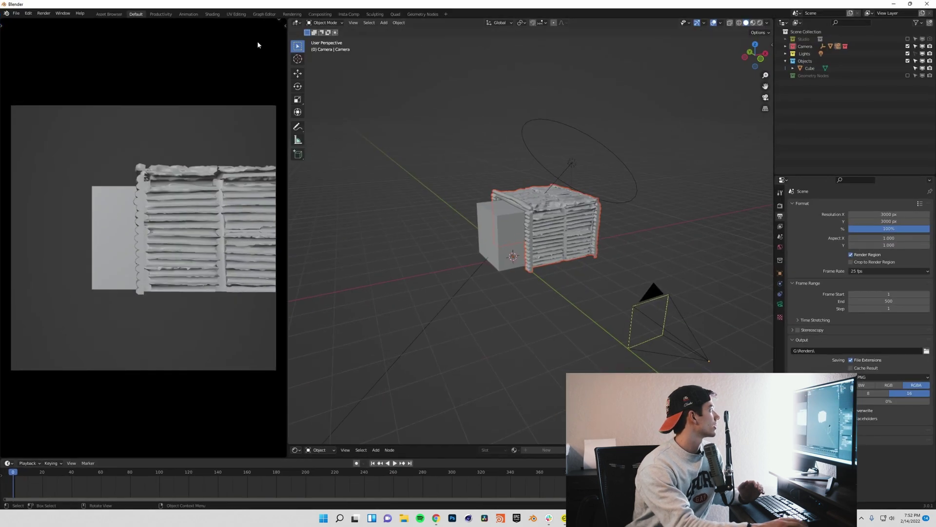
left_click_drag(279, 21, 280, 27)
left_click(274, 22)
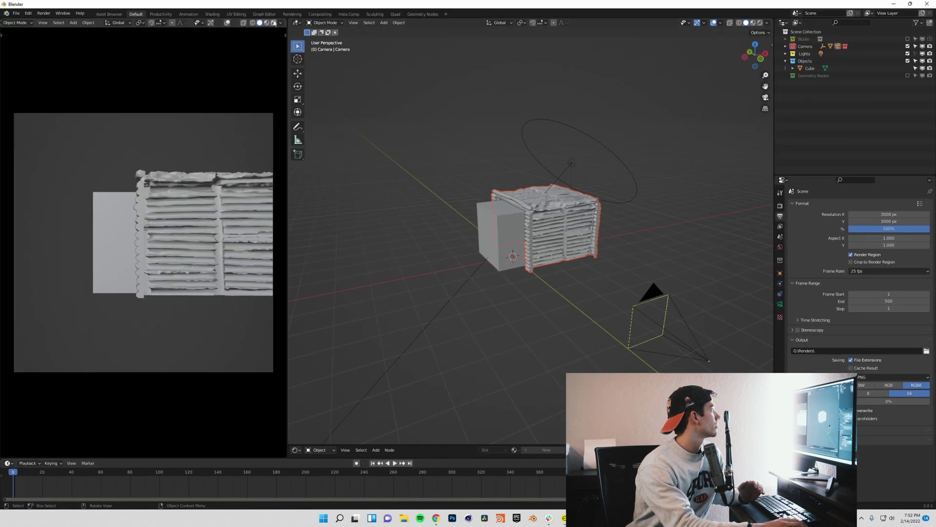
middle_click_drag(481, 262, 519, 245)
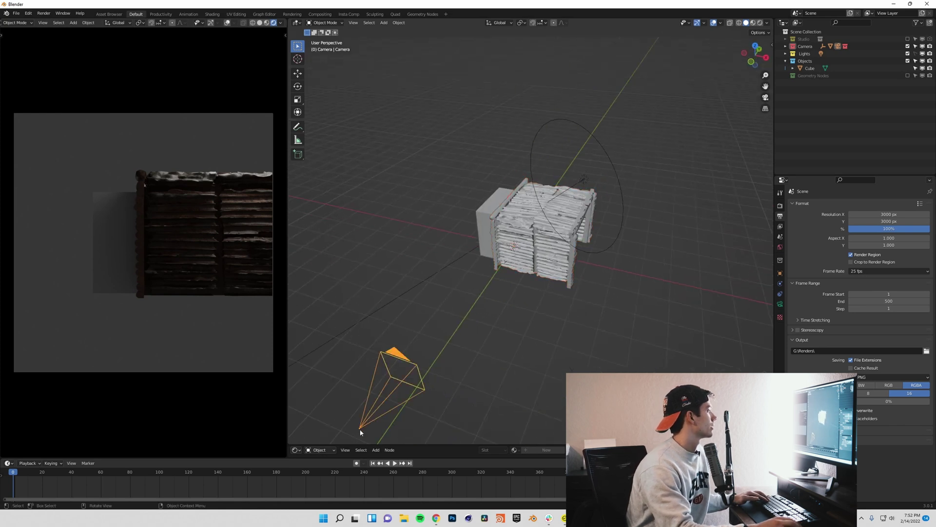
key("g")
key("x")
left_click(413, 437)
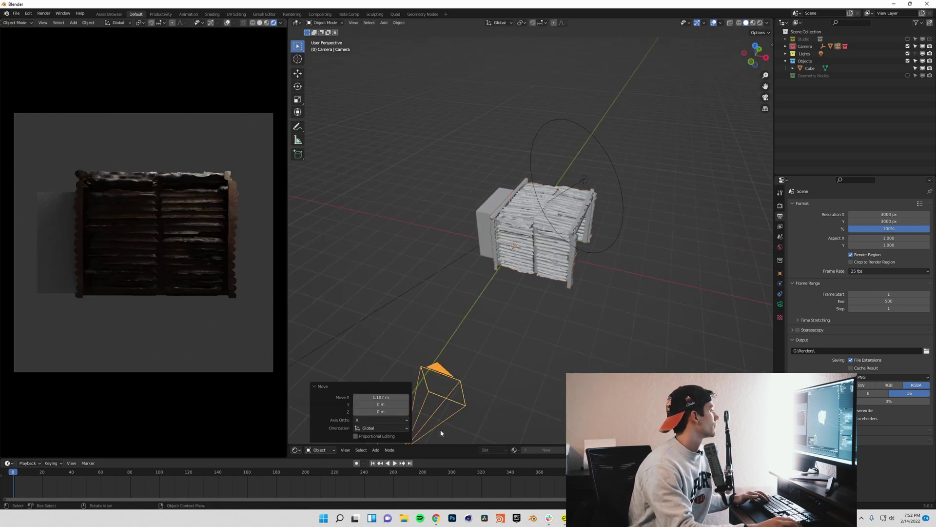
Rotate the tunnel model 15.2° about the X axis and put the Bridge window away.
left_click(548, 239)
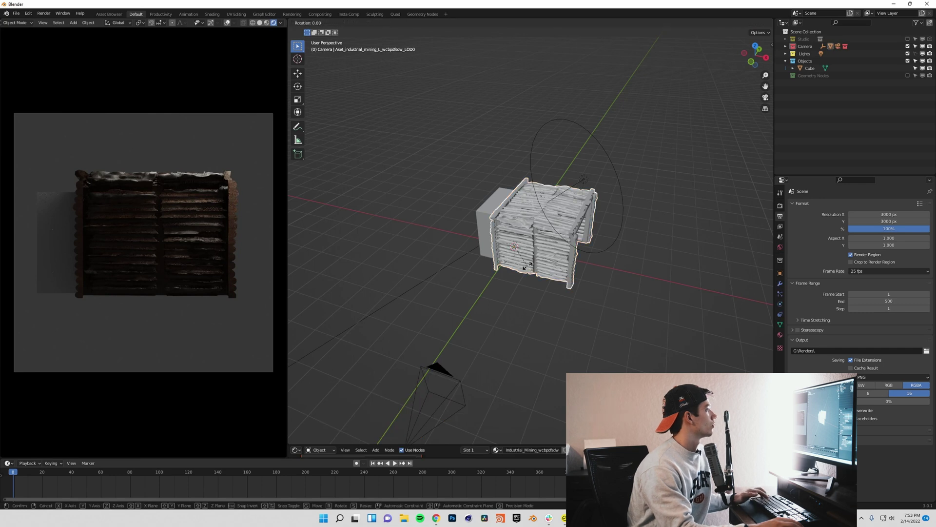
key("r")
key("x")
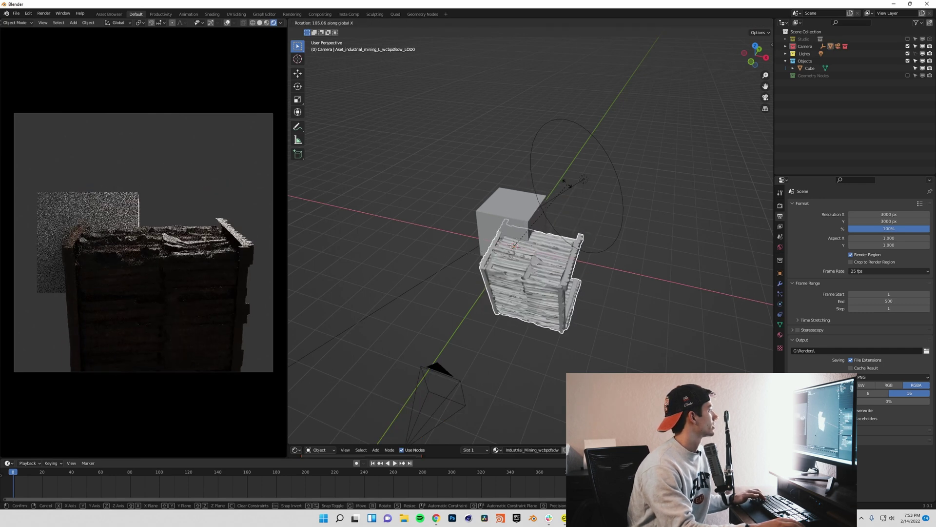
left_click(604, 314)
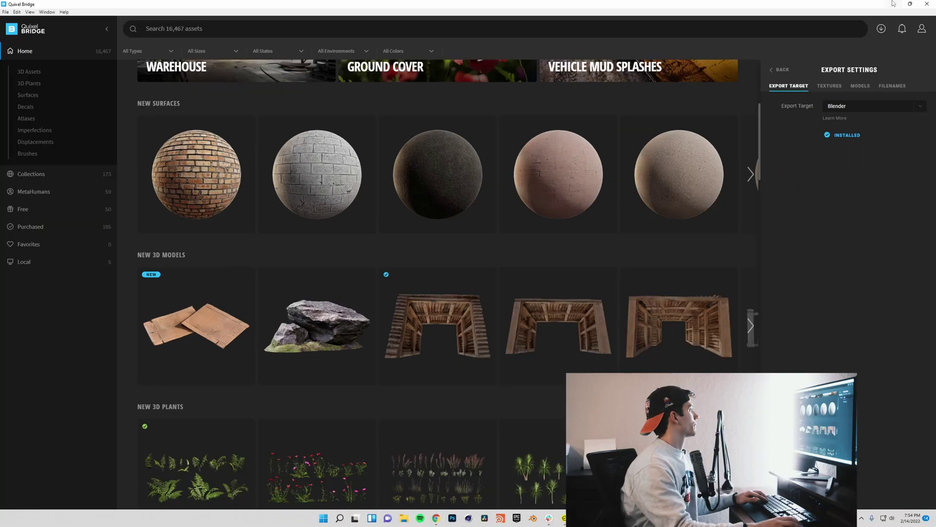
left_click(893, 4)
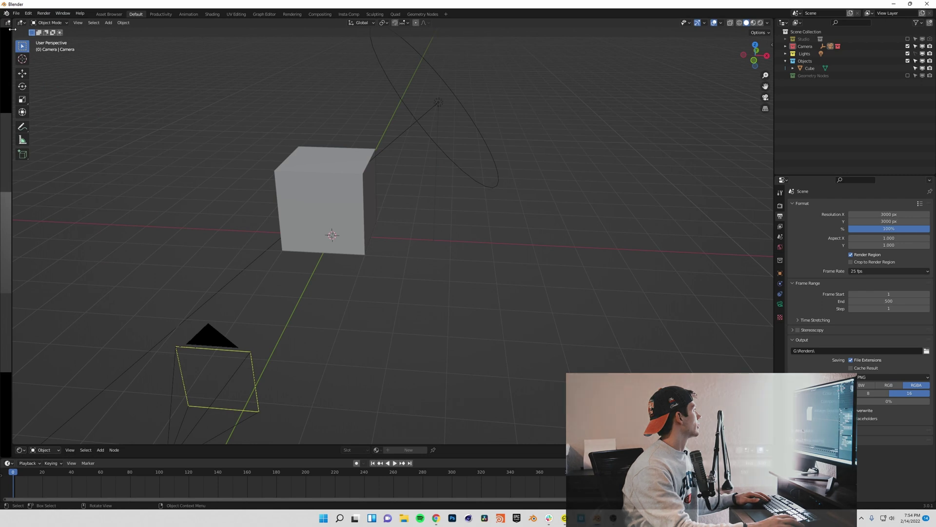
Split the 3D view into two equal-width areas and set the right one to Asset Browser.
mouse_move(10, 29)
left_mouse_down()
mouse_move(42, 32)
mouse_move(8, 33)
left_mouse_up()
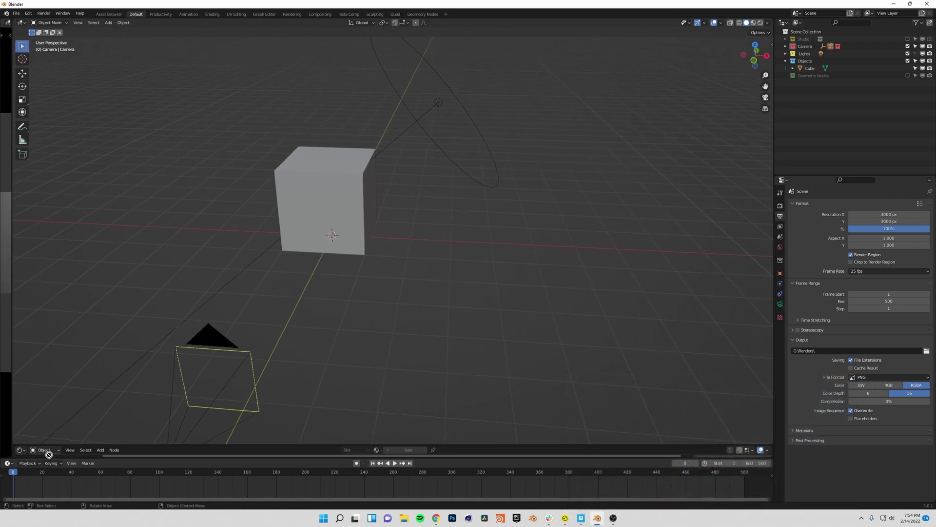
left_click_drag(11, 456, 768, 439)
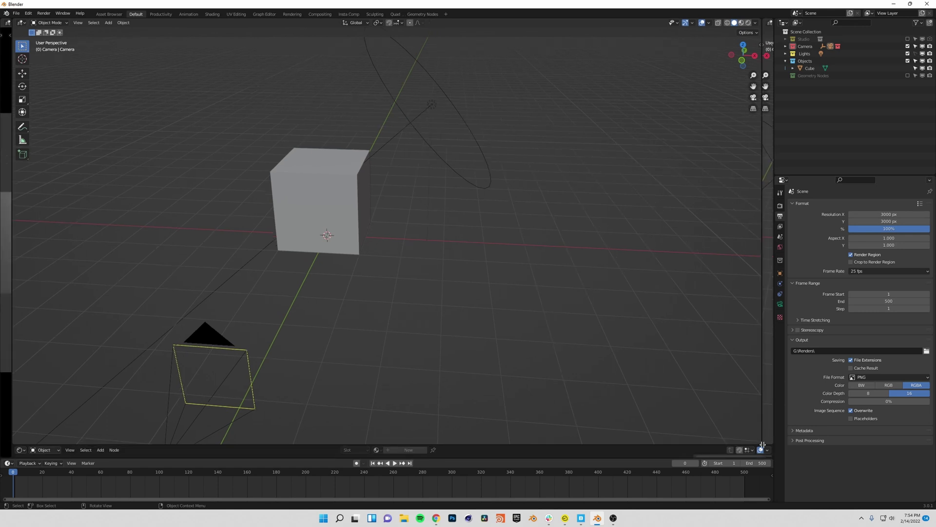
left_click_drag(762, 445, 431, 385)
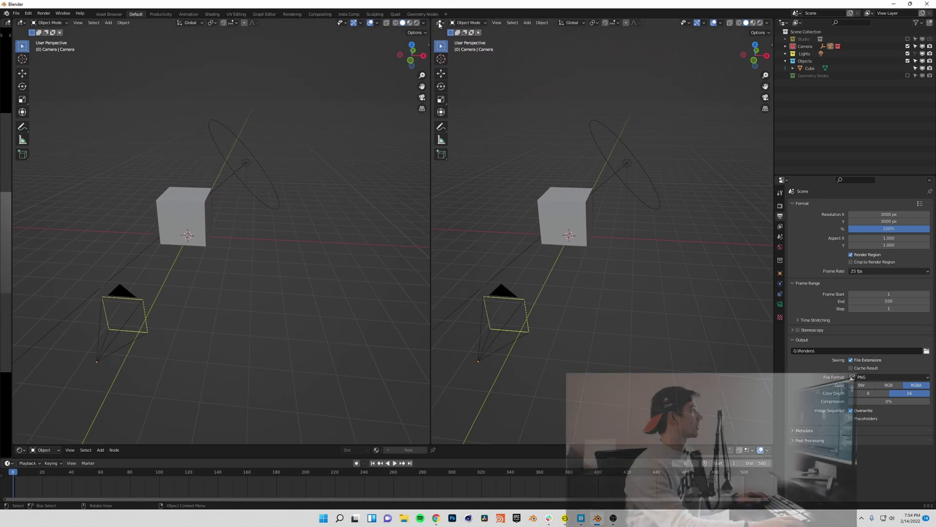
left_click(440, 23)
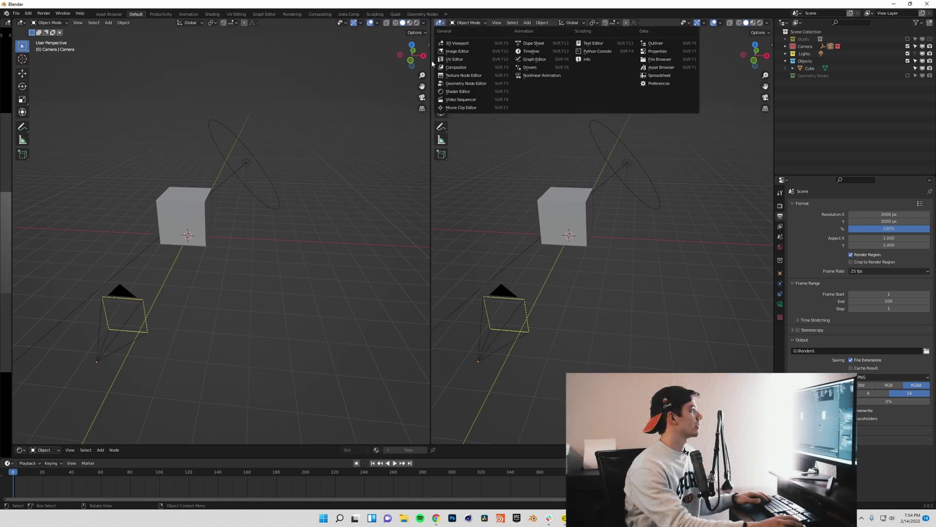
left_click(678, 69)
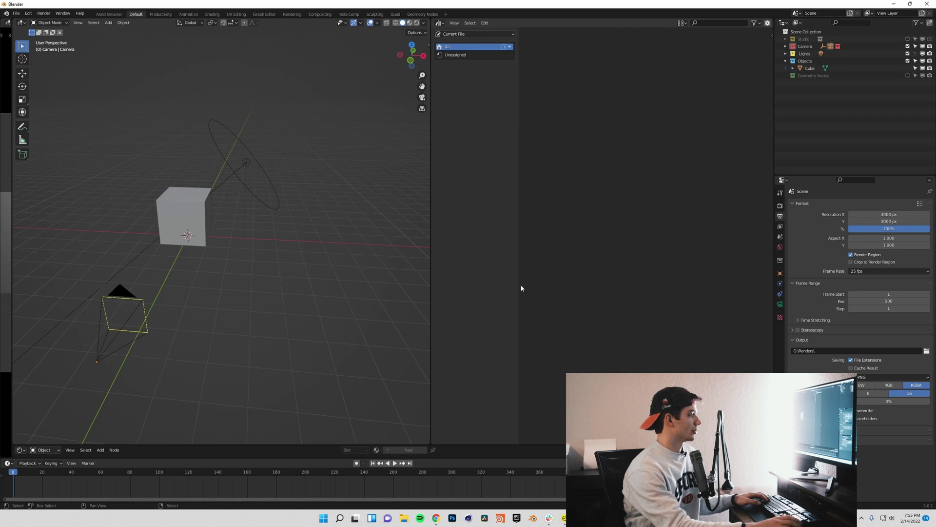
Check the asset library dropdown, then open Edit > Preferences at File Paths.
left_click(473, 33)
left_click(464, 33)
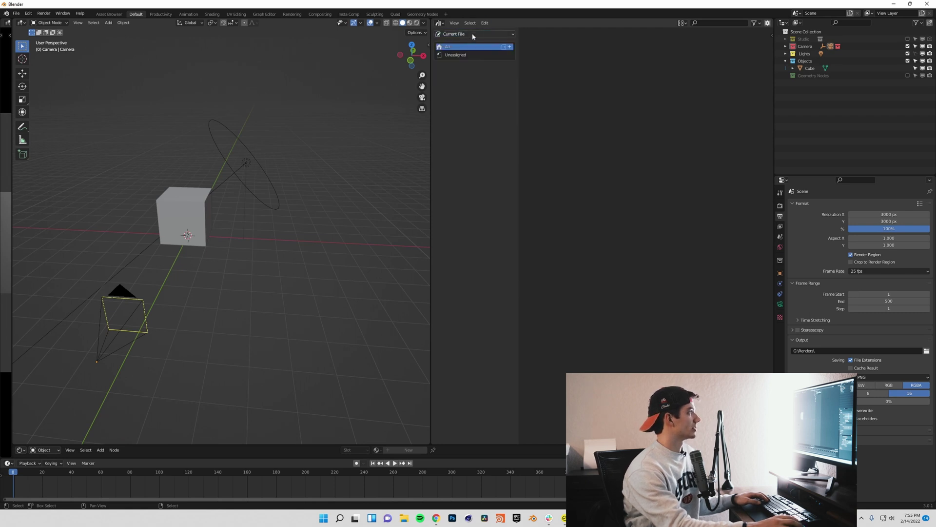
left_click(472, 33)
left_click(473, 35)
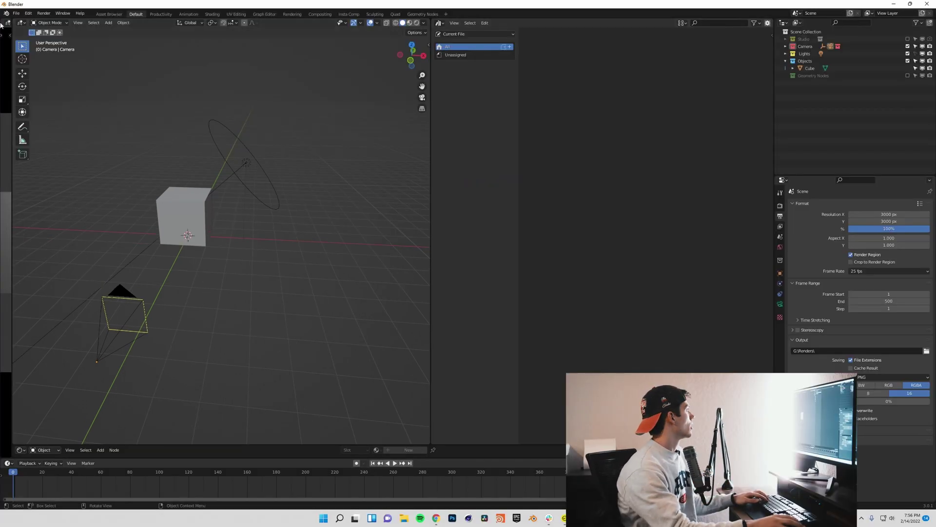
left_click(29, 14)
left_click(44, 118)
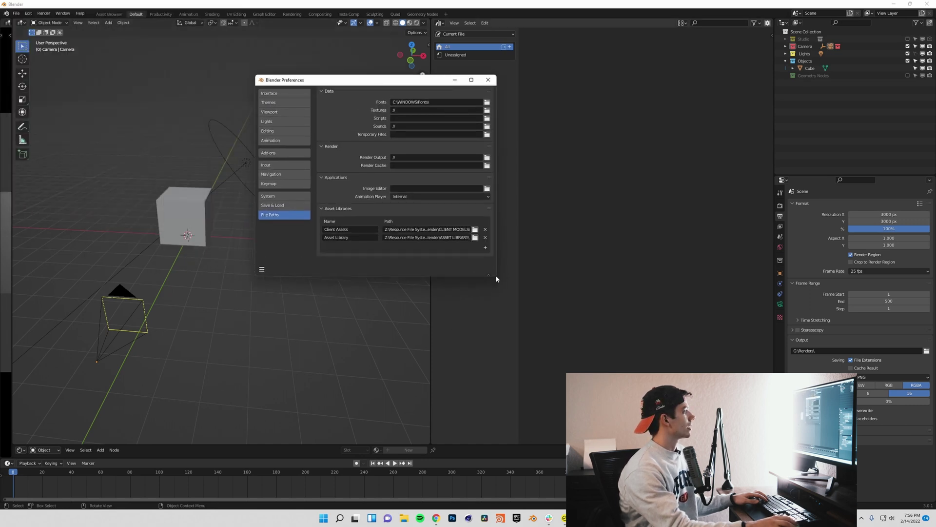
Add a new asset library and browse to Z:\Resource File System\3D Resources\Databases\Blender.
left_click_drag(496, 276, 596, 311)
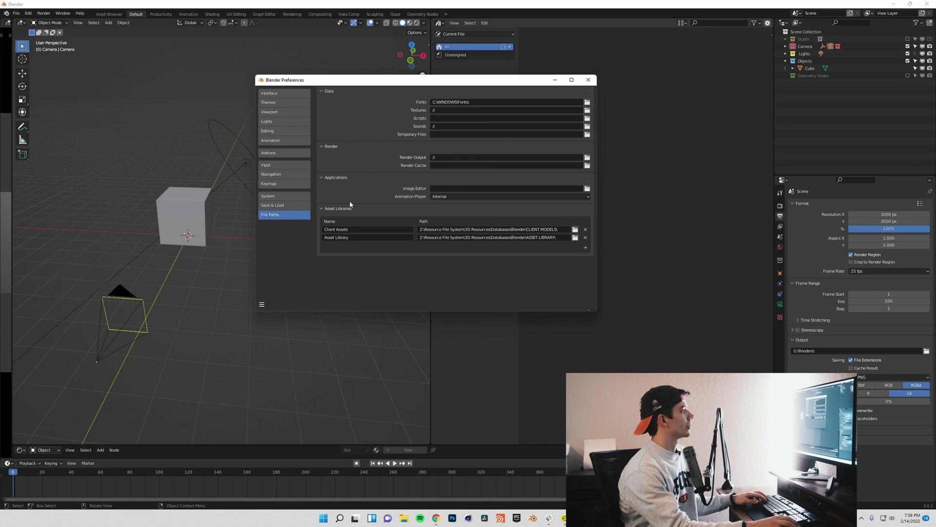
left_click(586, 248)
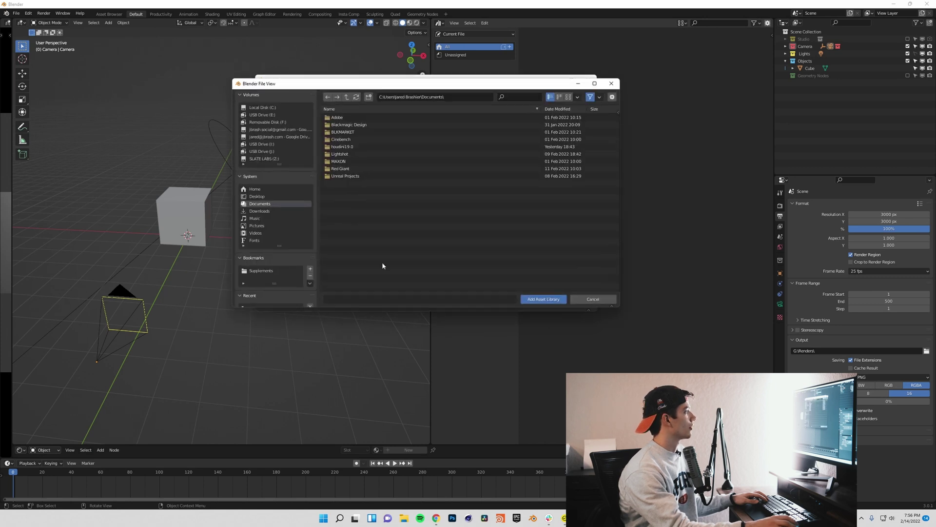
left_click(264, 158)
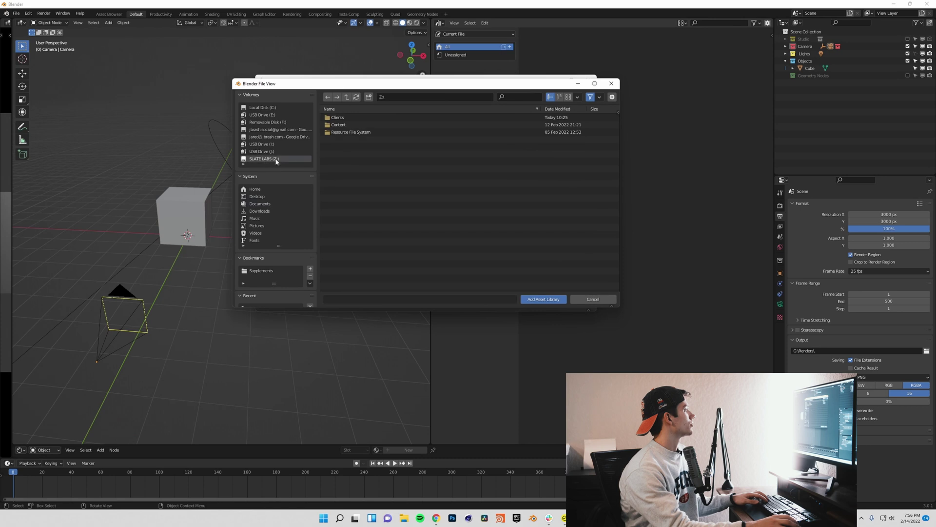
double_click(359, 131)
double_click(362, 118)
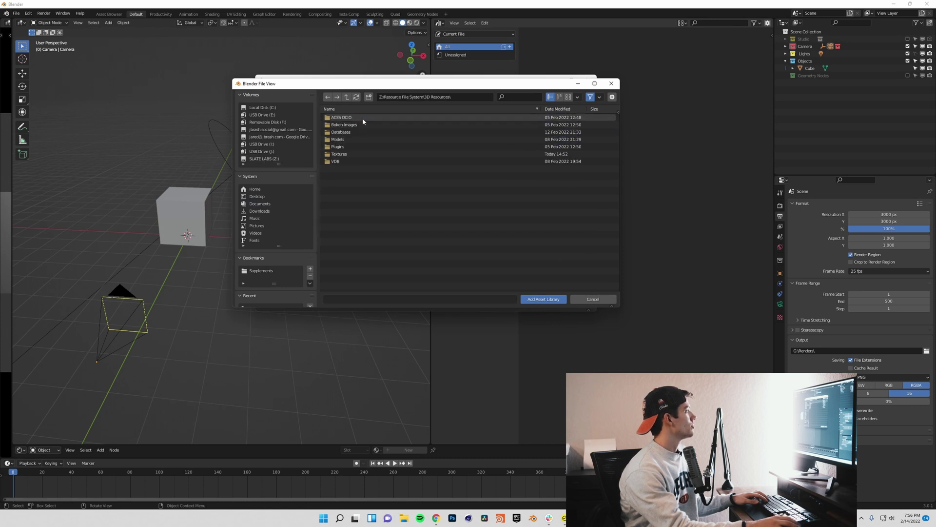
double_click(364, 132)
double_click(364, 119)
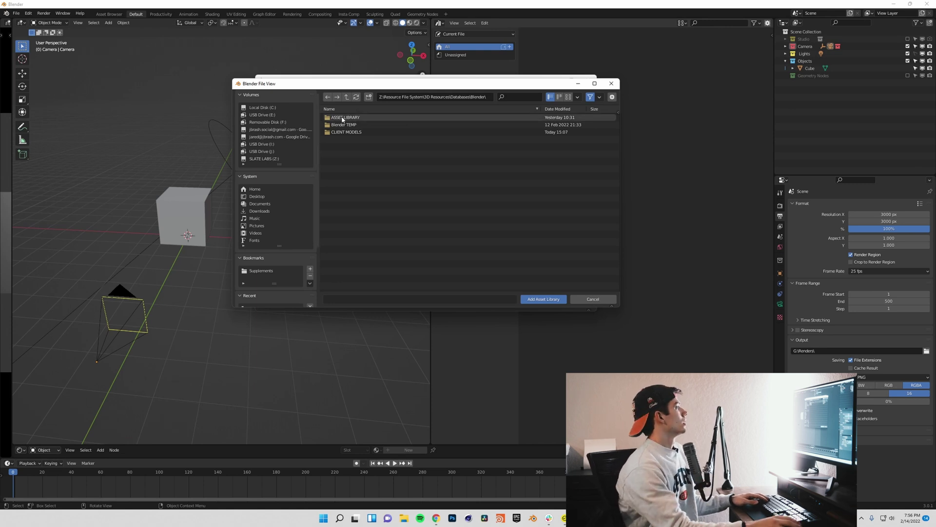
Create a TEST LIBRARY folder there, enter it, and add it as an asset library.
left_click(368, 97)
key("BackSpace")
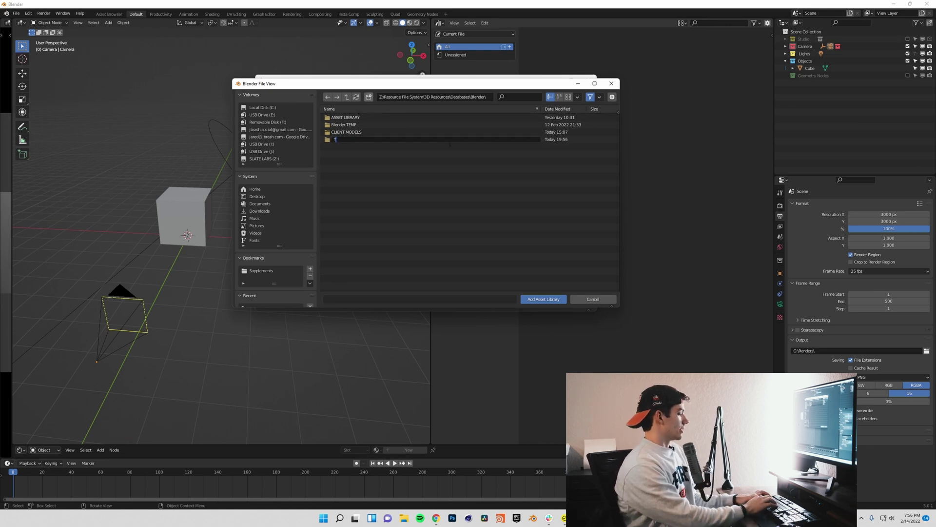
type("TEST LIBRARY")
key("Return")
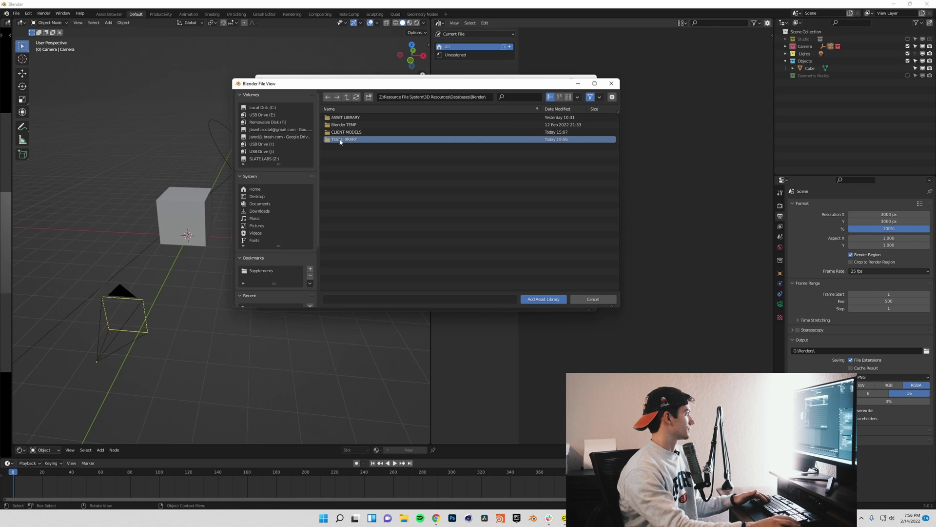
left_click(548, 301)
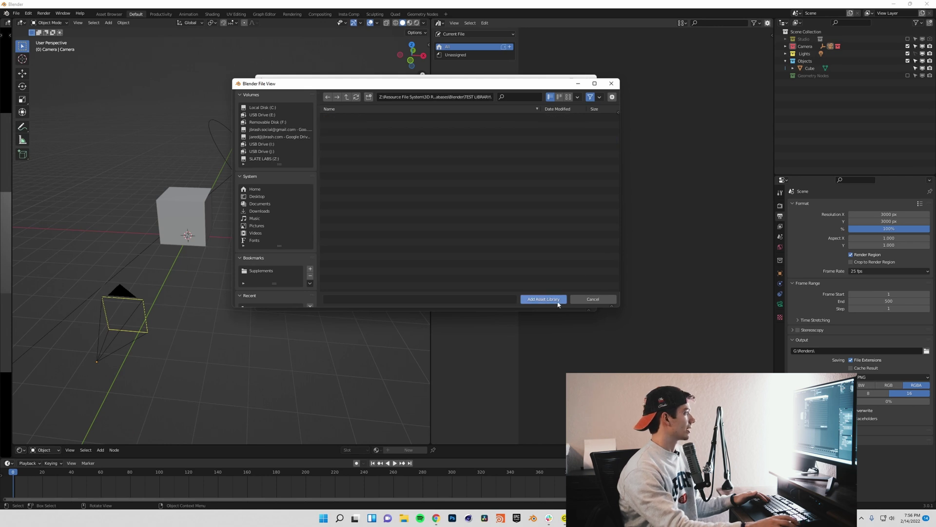
left_click(540, 300)
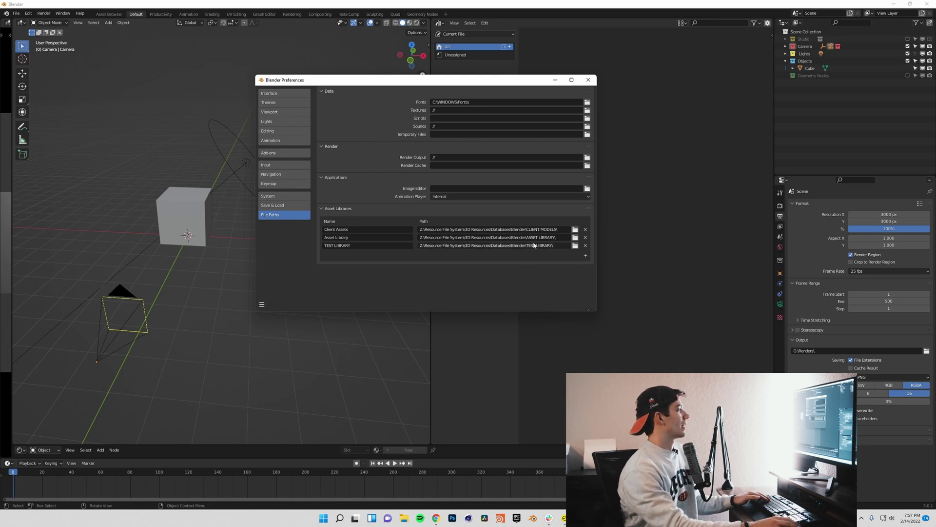
Close Preferences and switch the Asset Browser's library dropdown to the empty TEST LIBRARY.
left_click(588, 79)
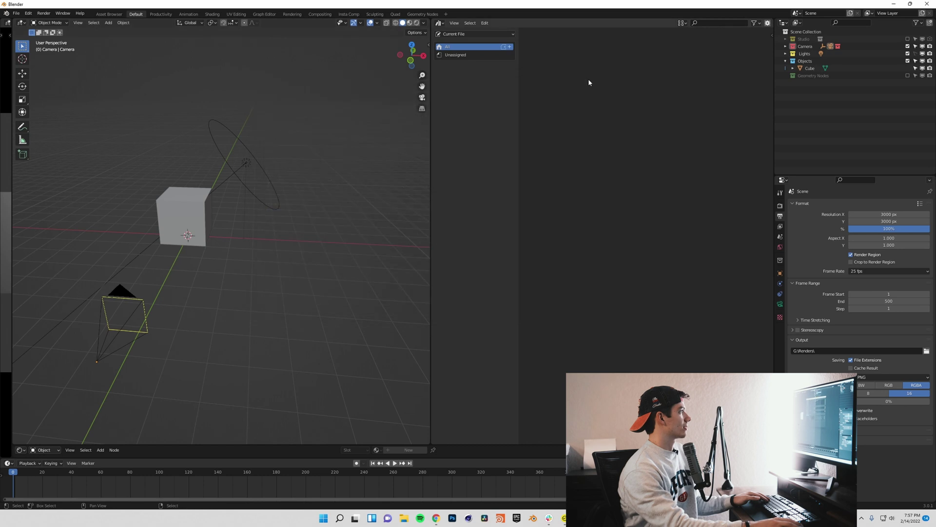
left_click(467, 33)
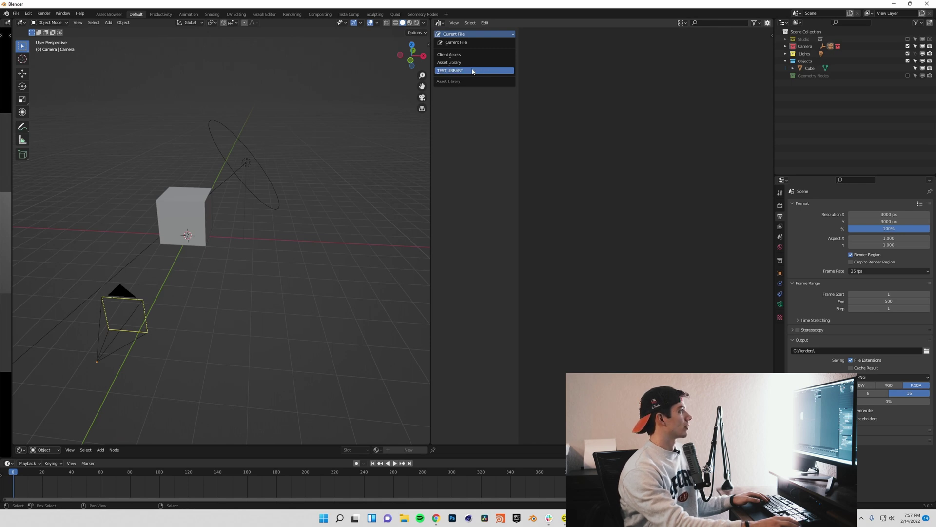
left_click(456, 71)
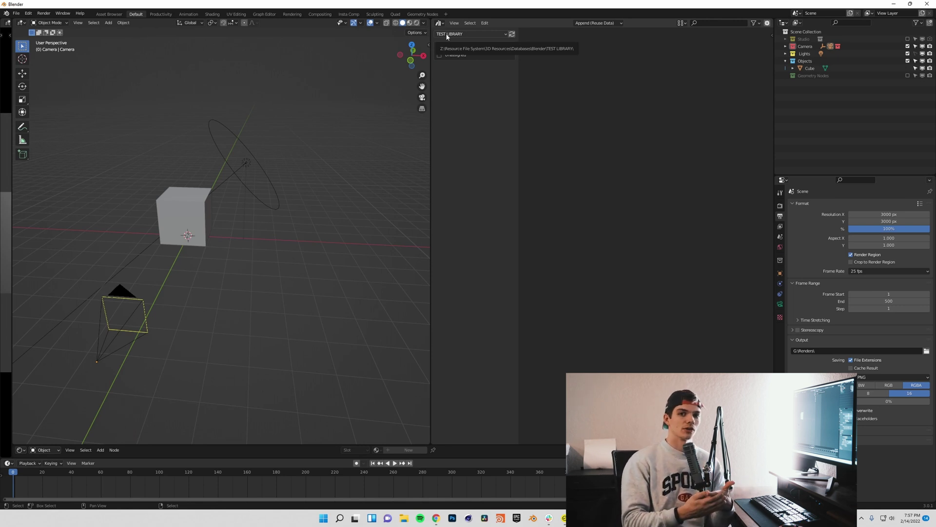
left_click(404, 518)
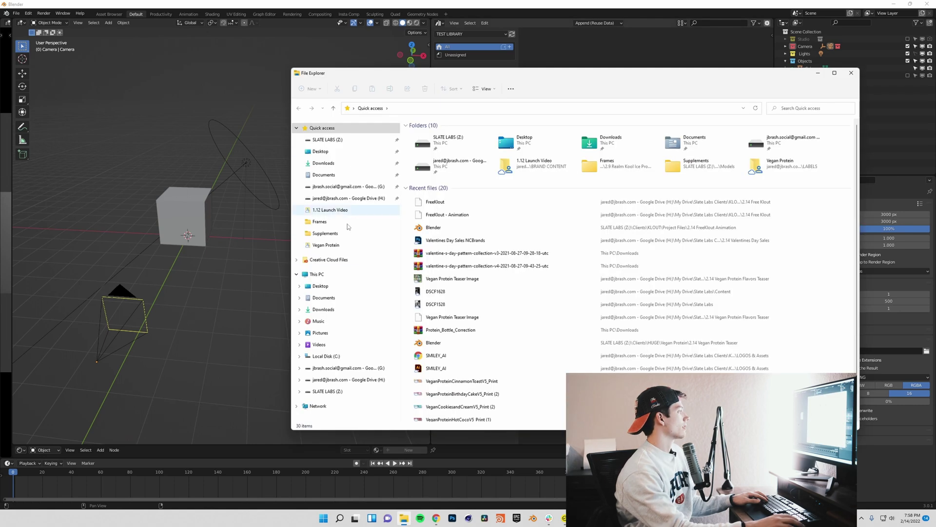
Confirm the TEST LIBRARY folder under Z:\...\Databases\Blender is empty, then minimise File Explorer.
left_click(317, 274)
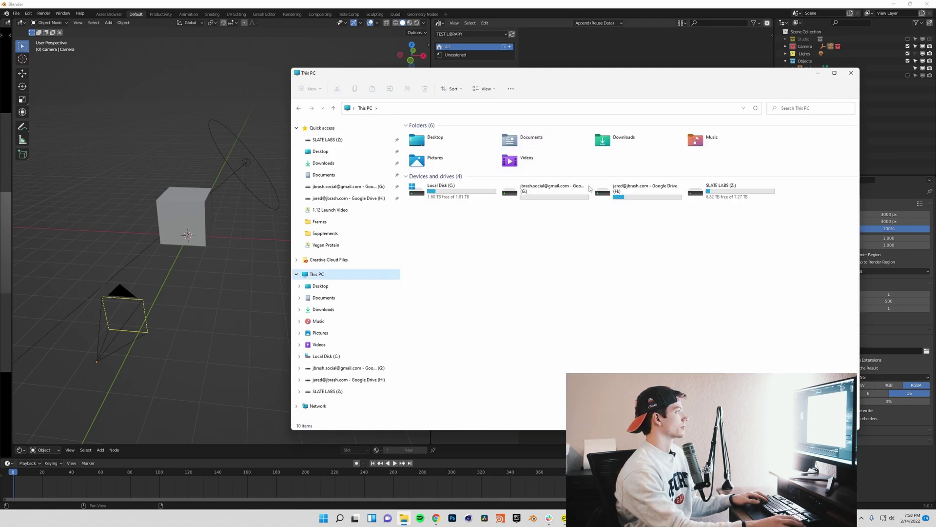
double_click(721, 190)
double_click(438, 157)
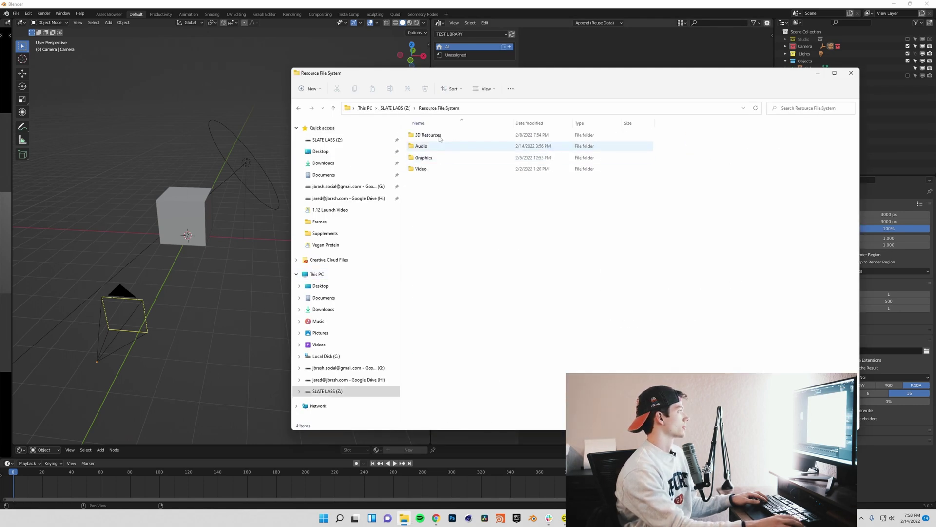
double_click(439, 135)
left_click(432, 159)
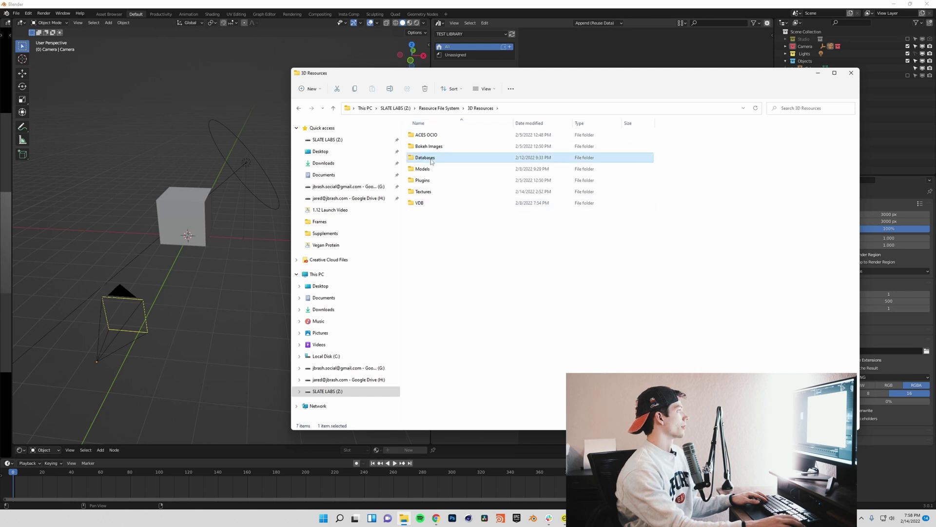
double_click(432, 158)
double_click(429, 135)
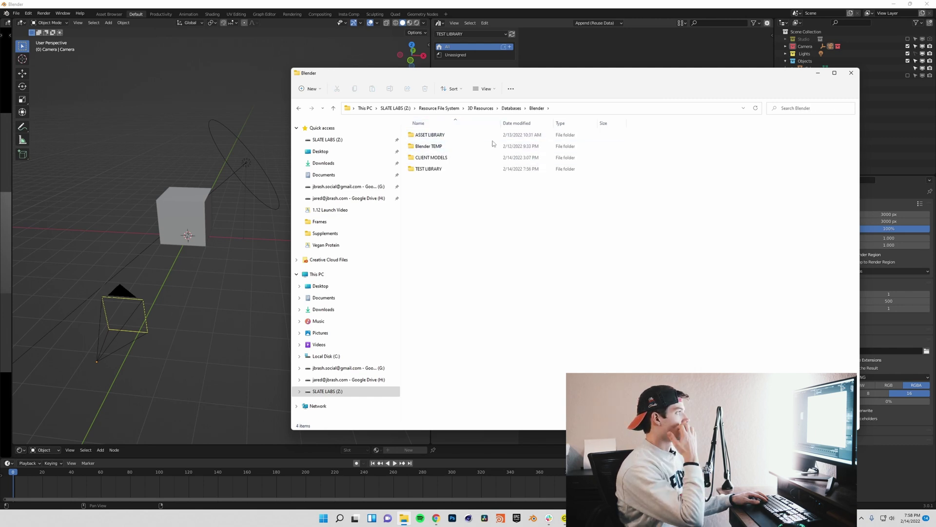
double_click(428, 169)
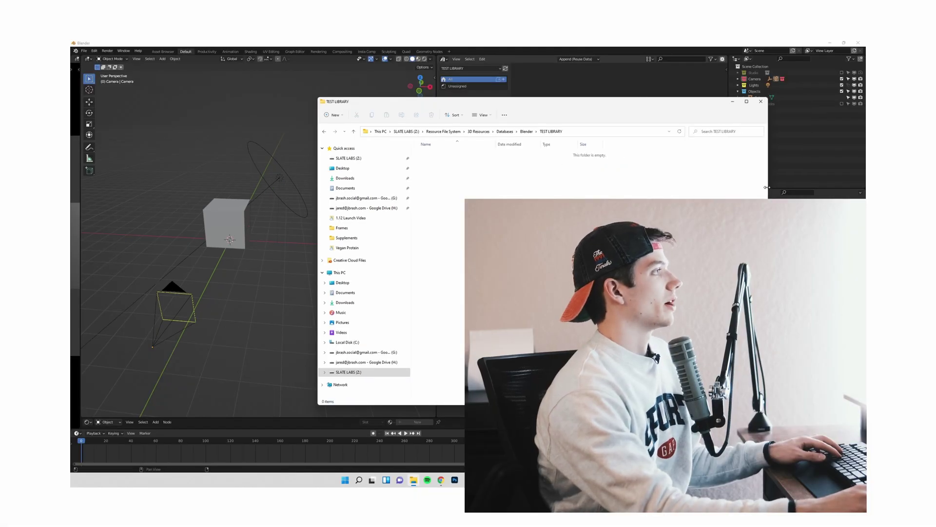
left_click_drag(665, 108, 700, 137)
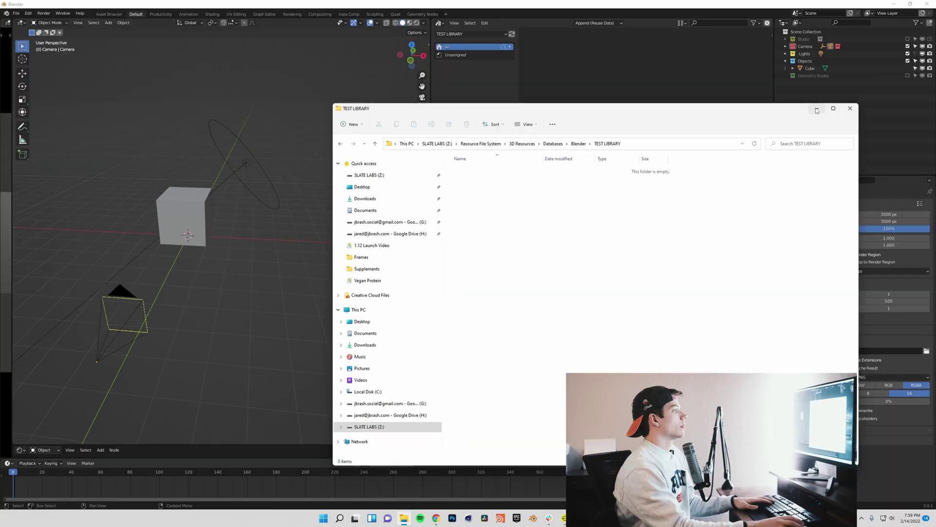
left_click(764, 132)
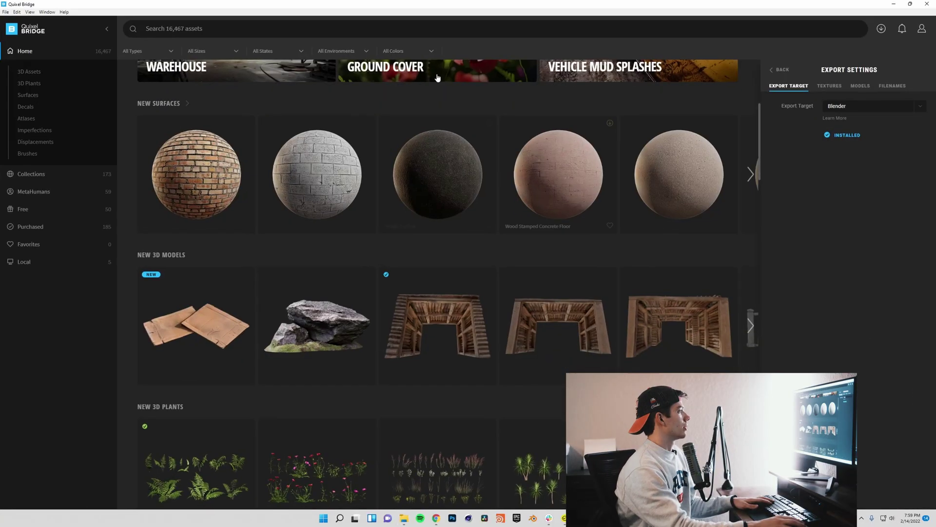
Place Quixel Bridge beside Blender and delete the default cube from the scene.
left_click_drag(397, 4, 611, 135)
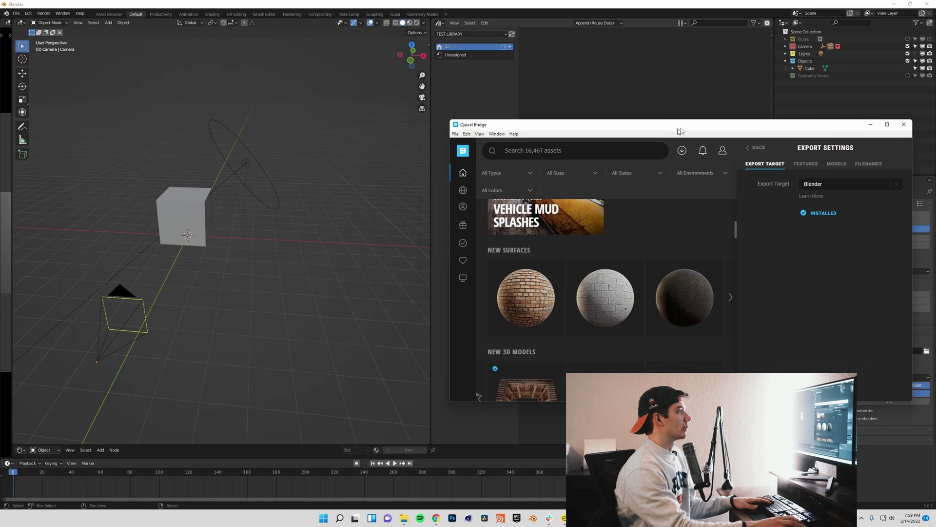
left_click(358, 369)
key("ctrl+b")
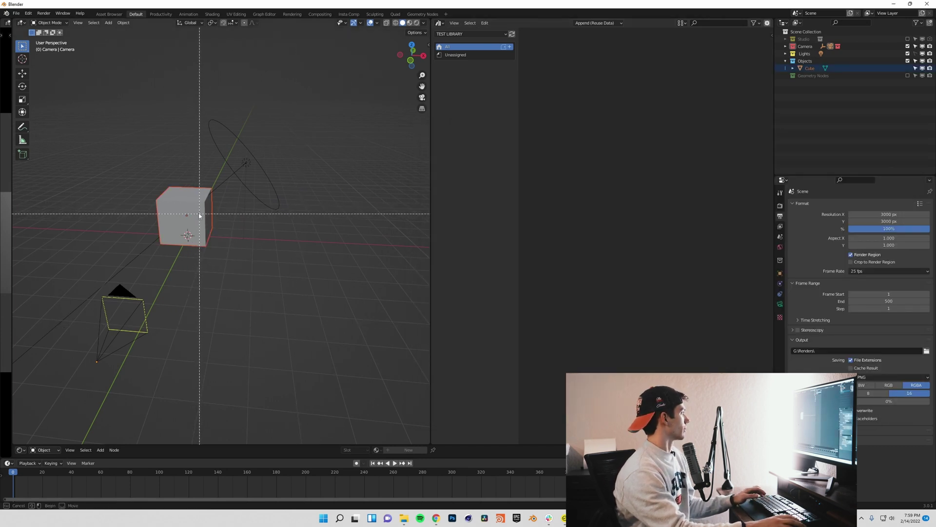
key("Escape")
key("x")
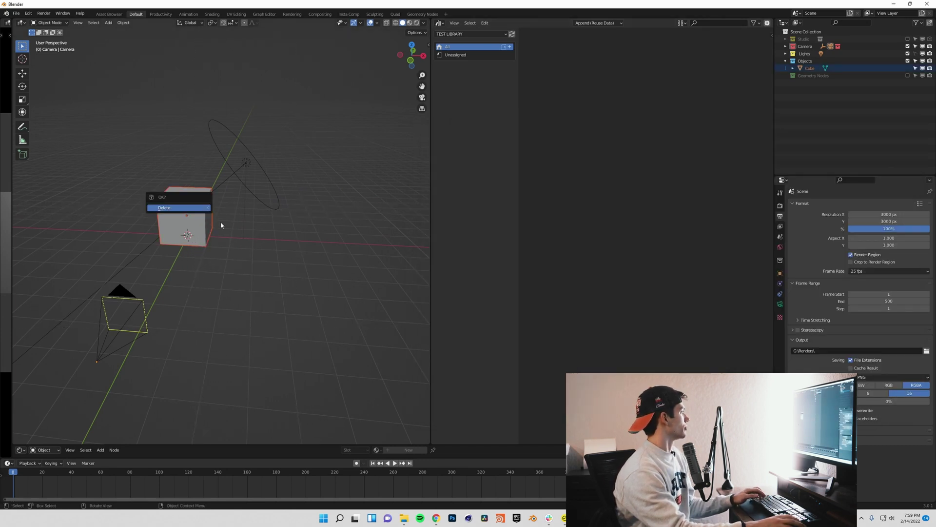
left_click(187, 209)
Dismiss the empty TEST LIBRARY folder and return Bridge from Export Settings to its Home page.
left_click(404, 518)
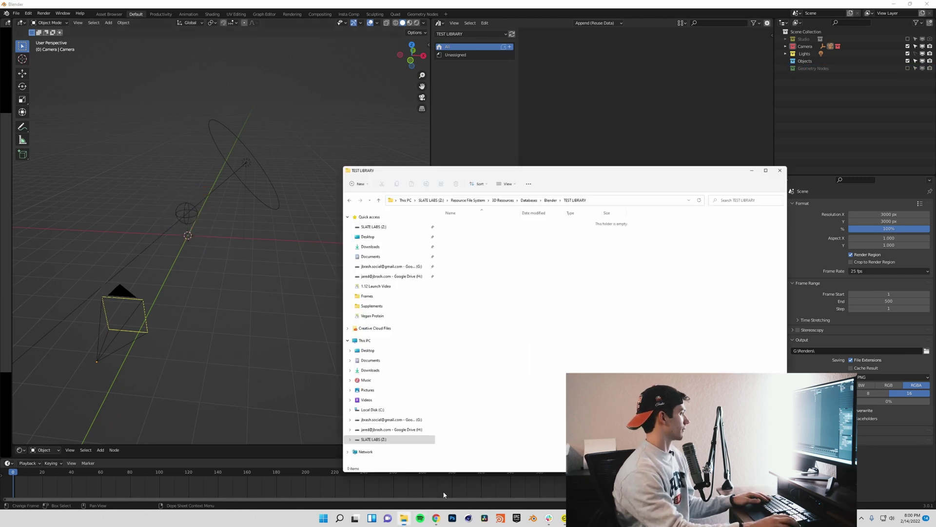
key("alt+Tab")
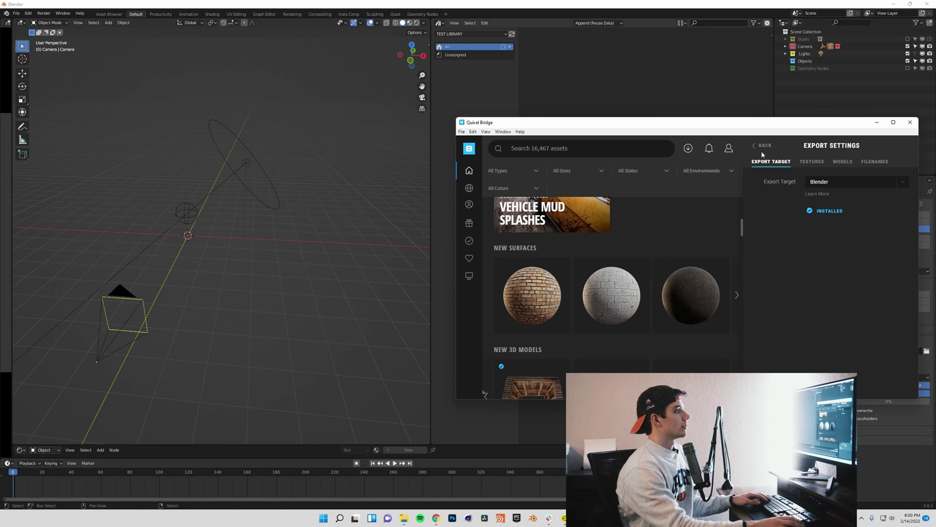
left_click(763, 146)
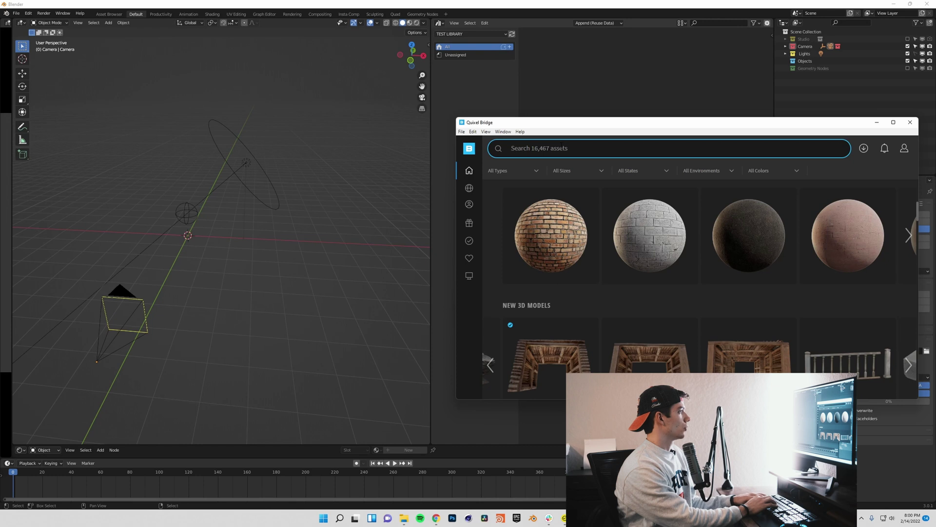
Search 'rocks', filter to 3D Assets, and download trending rocks including Mossy Forest Rock.
type("rocks")
key("Return")
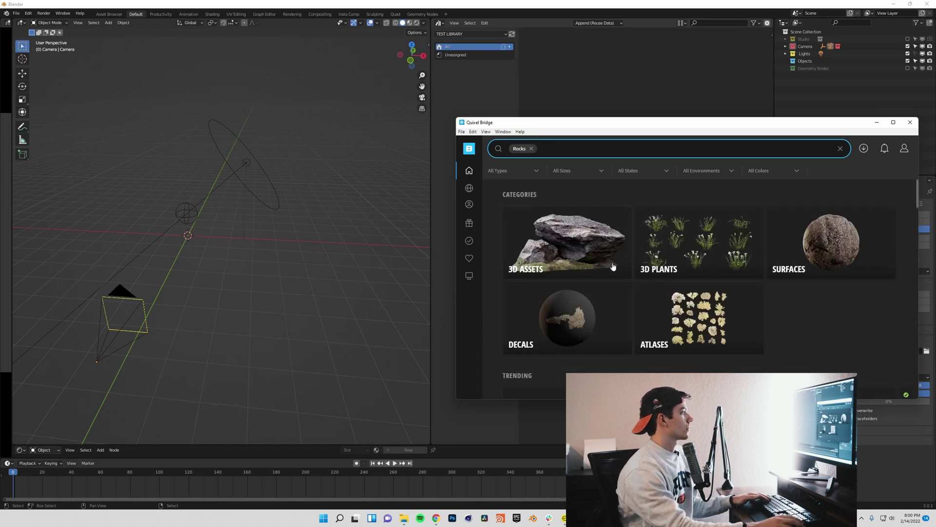
left_click(586, 244)
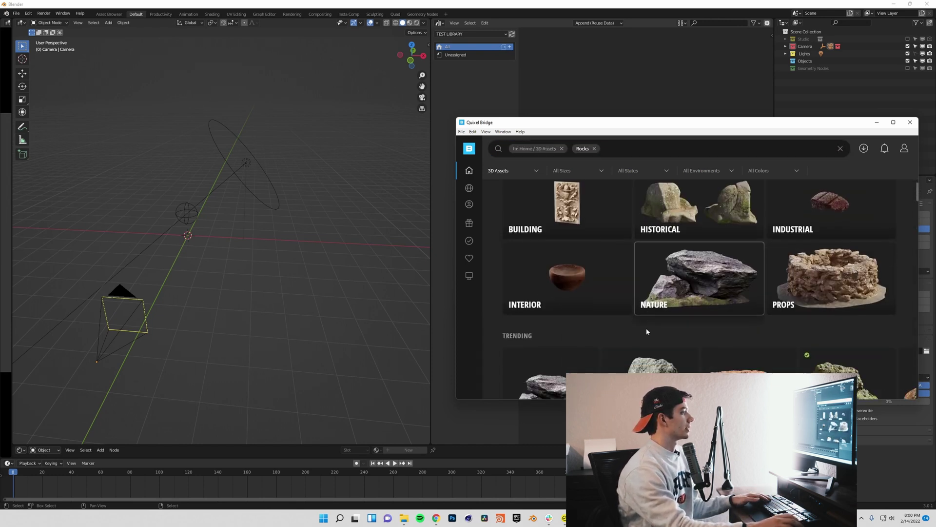
scroll(646, 328, "down", 4)
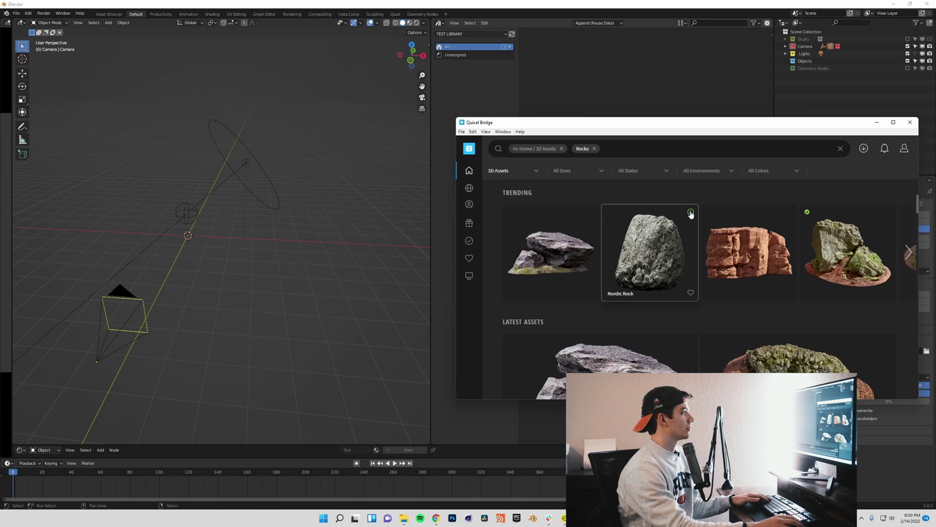
left_click(909, 252)
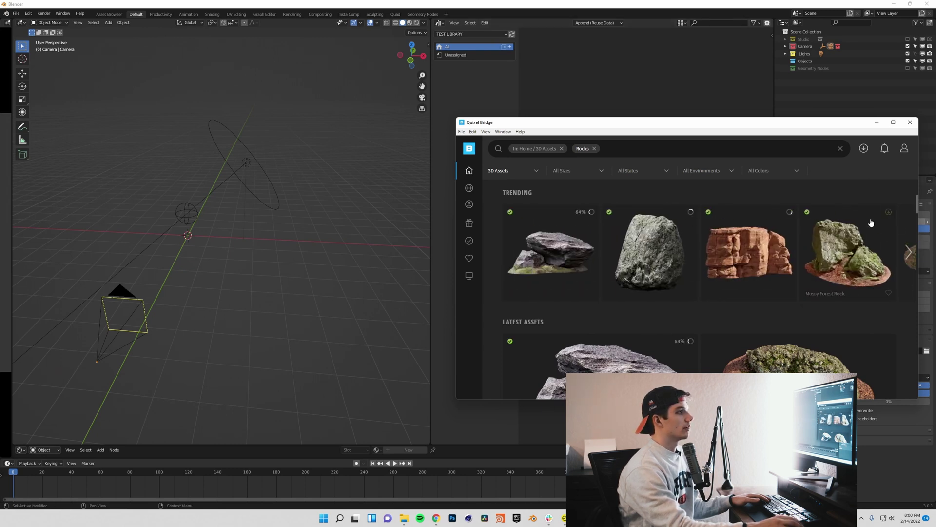
left_click(909, 252)
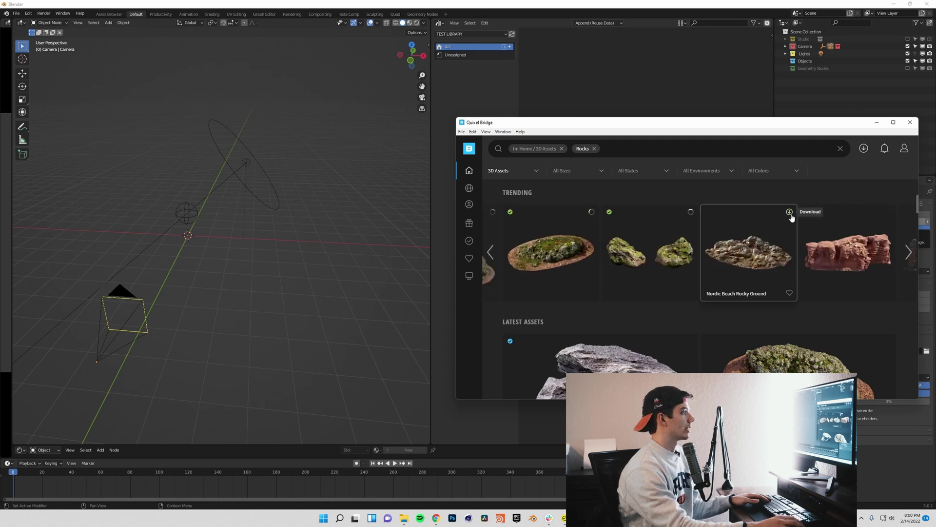
left_click(494, 252)
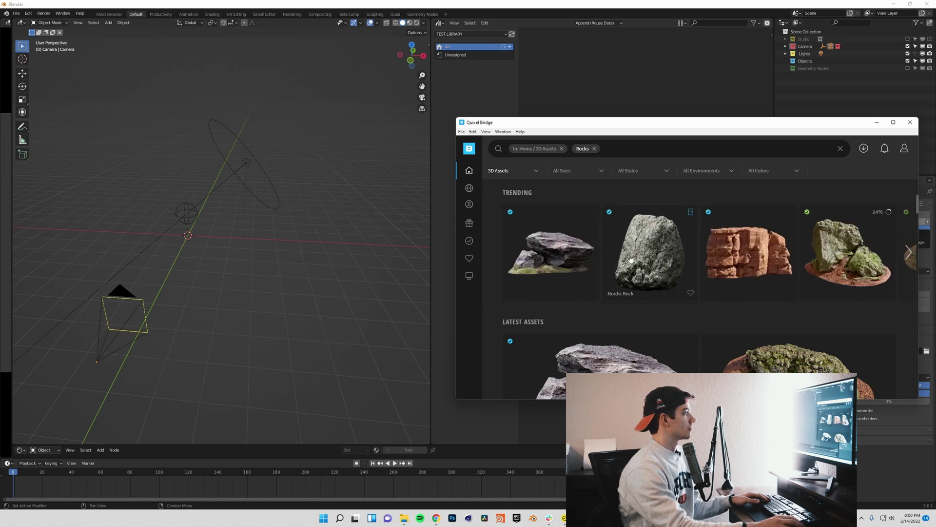
scroll(659, 333, "up", 2)
scroll(818, 265, "down", 4)
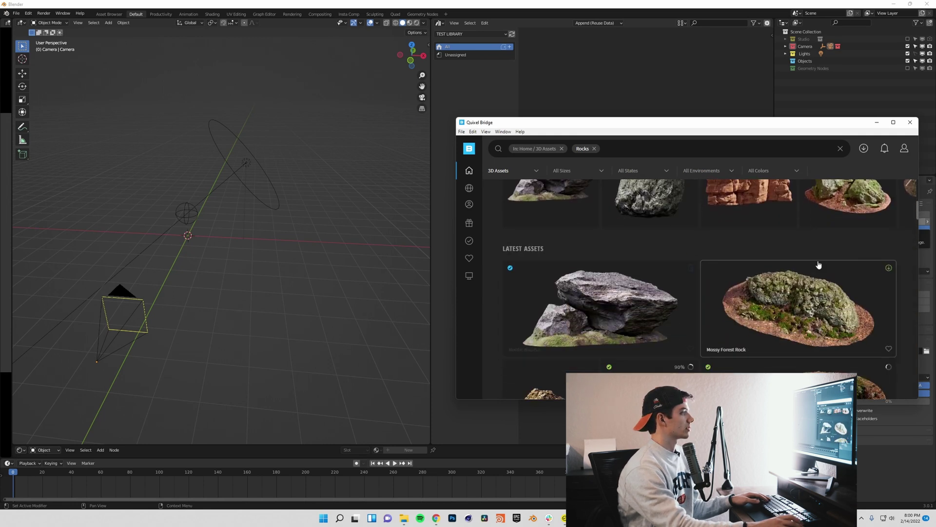
left_click(888, 269)
scroll(683, 344, "down", 2)
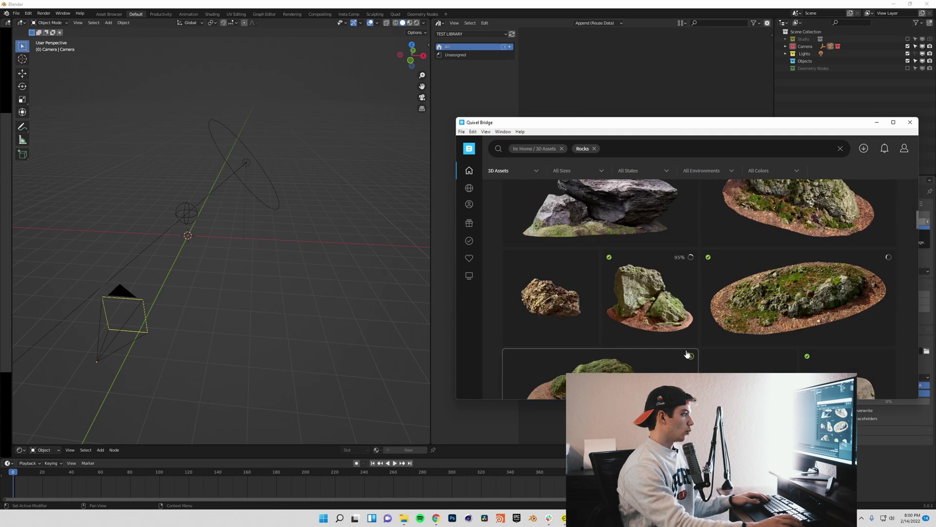
scroll(681, 340, "up", 5)
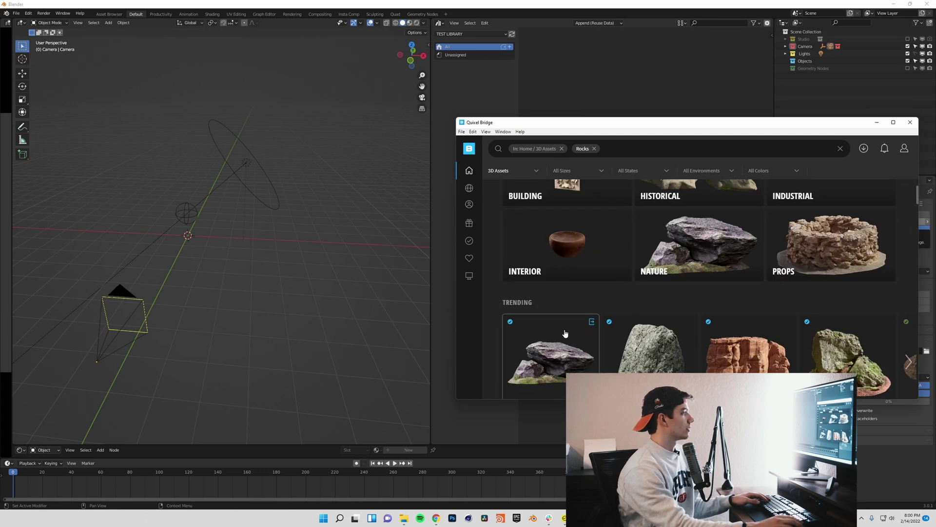
scroll(668, 350, "down", 1)
Export the downloaded rocks, including Mossy Forest Rock, into the Blender scene.
left_click(691, 285)
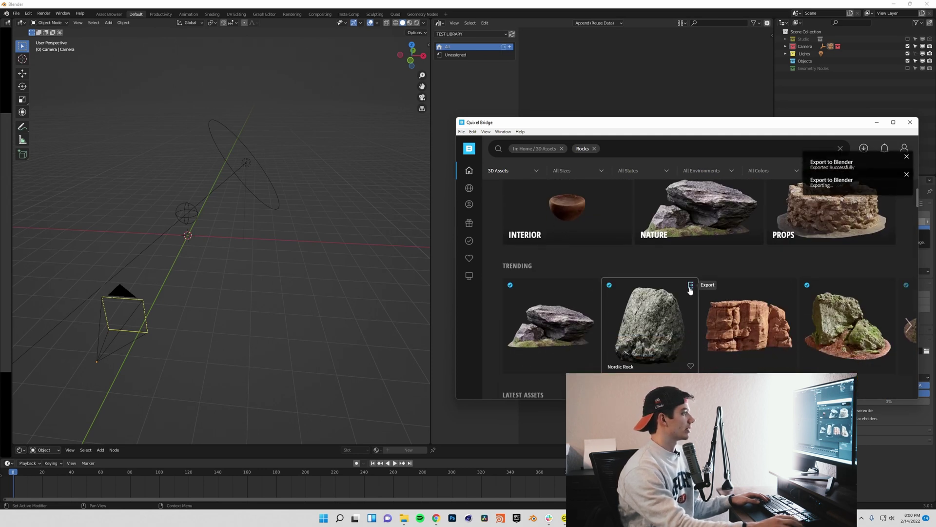
left_click(888, 286)
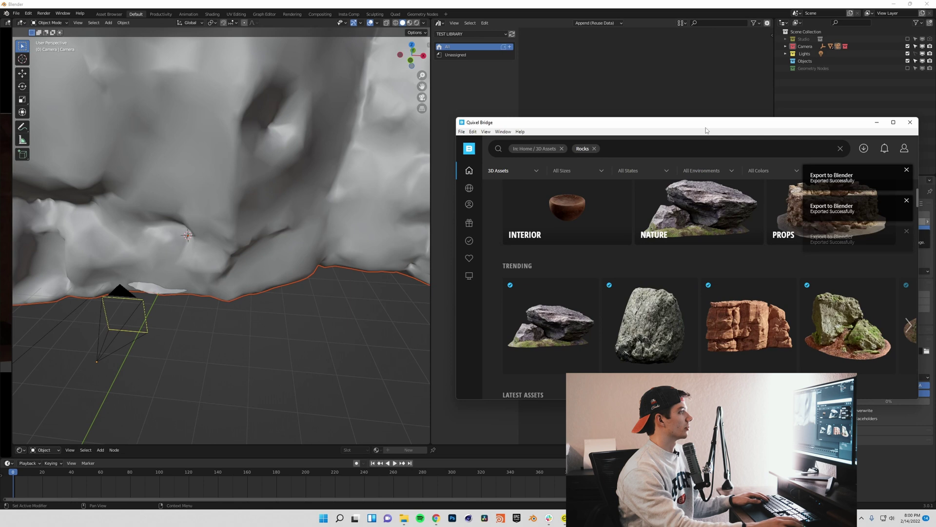
left_click_drag(706, 127, 683, 129)
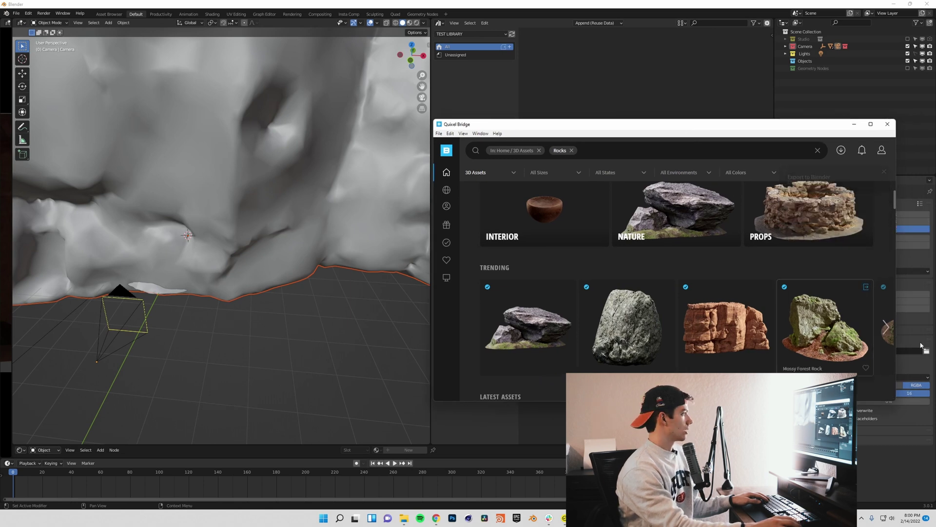
left_click(885, 326)
left_click(669, 287)
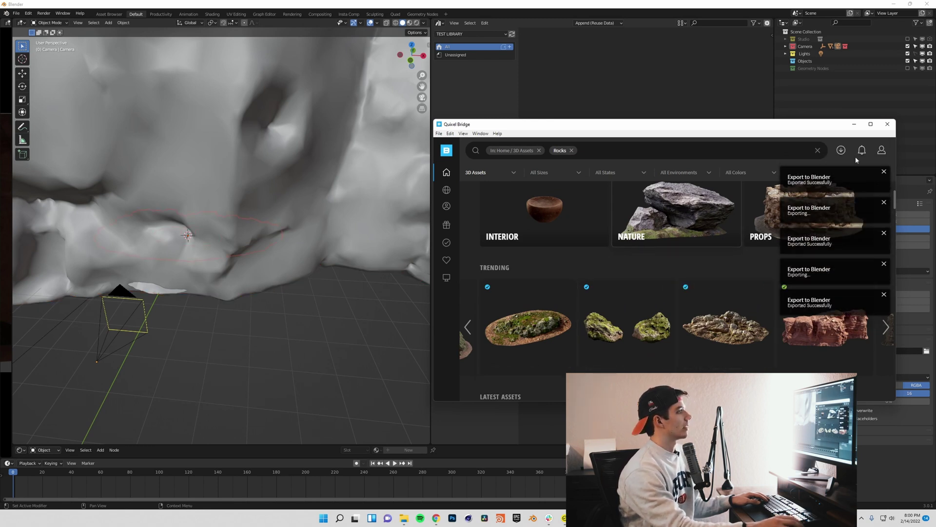
left_click(781, 69)
Frame the imported rocks and slide a small rock and the XL rock apart along X.
key("KP_Decimal")
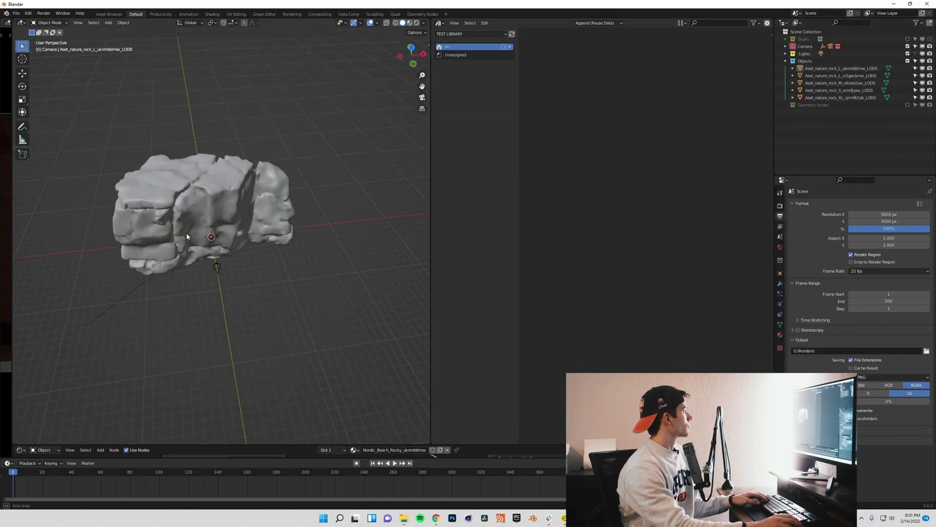
middle_click_drag(186, 233, 210, 204)
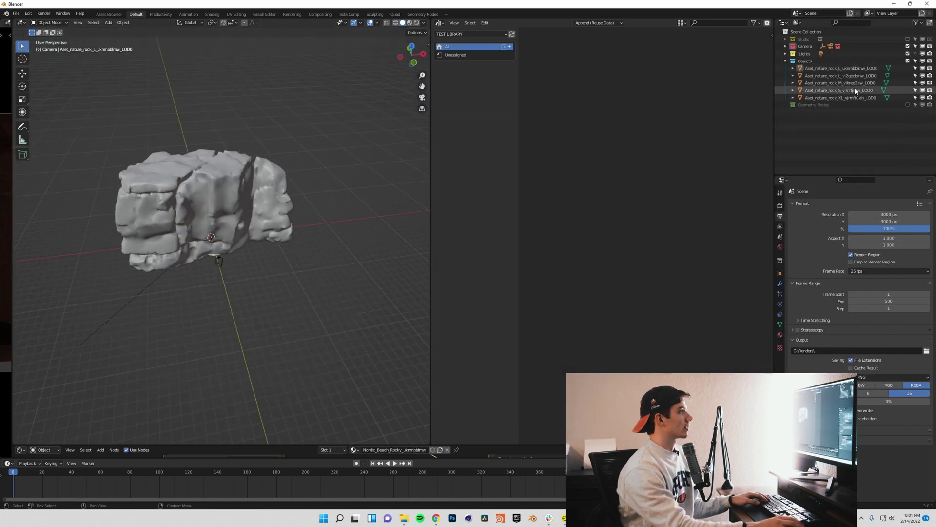
left_click(839, 68)
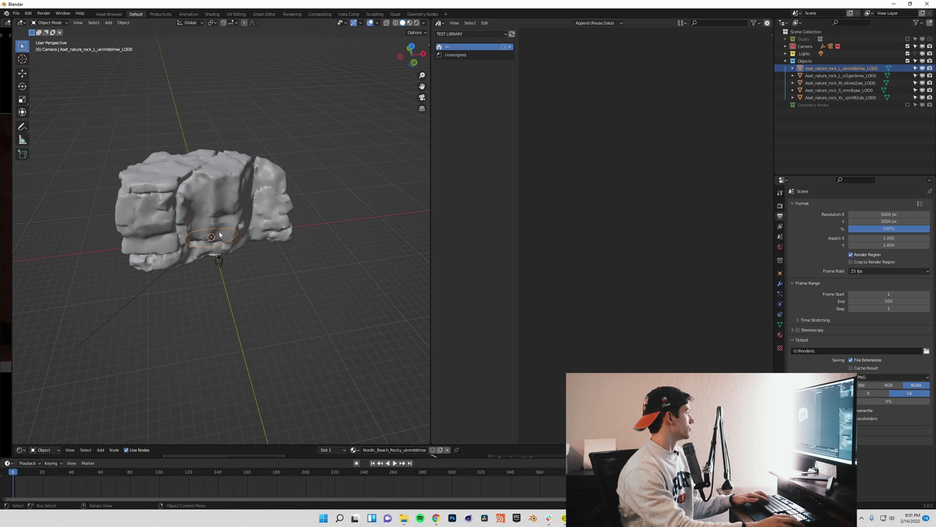
key("g")
key("x")
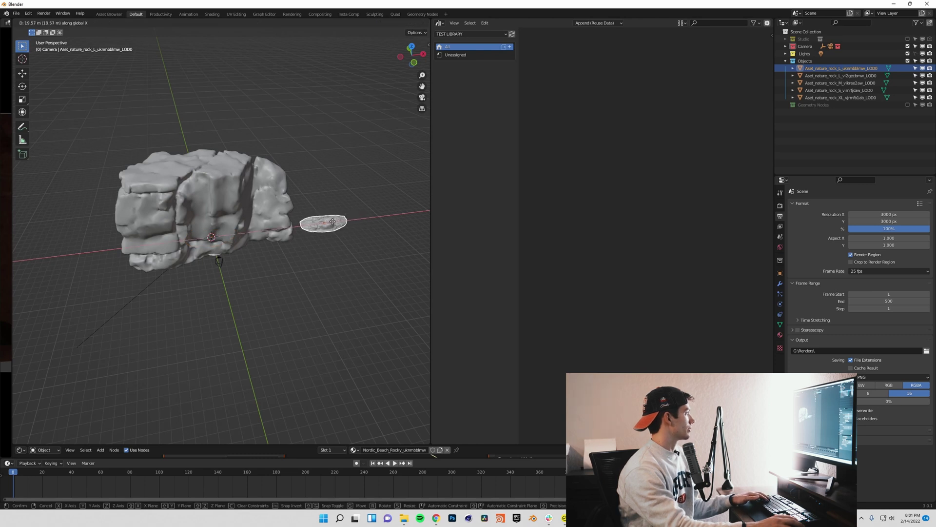
left_click(332, 222)
left_click(192, 192)
key("g")
key("x")
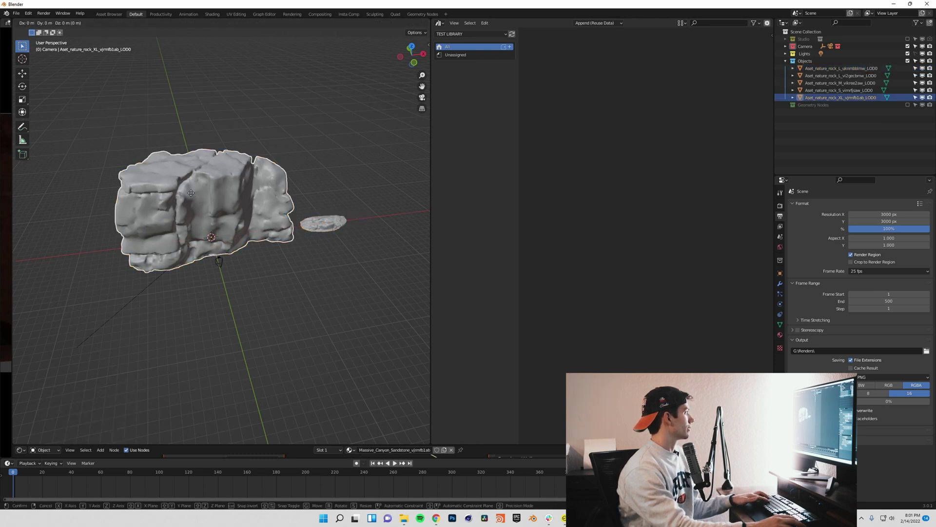
left_click(385, 195)
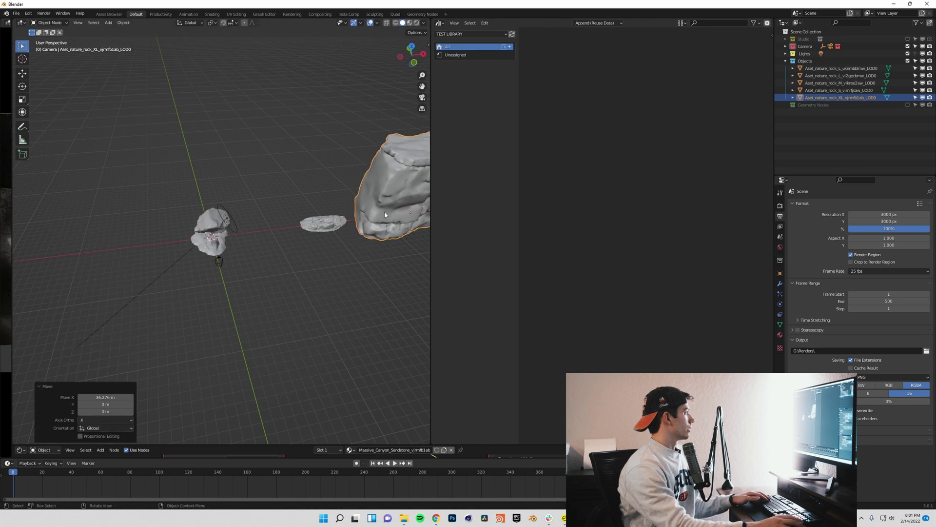
Move another small rock along X and preview the rock row in Rendered shading.
middle_click_drag(386, 195, 323, 222)
scroll(285, 217, "up", 2)
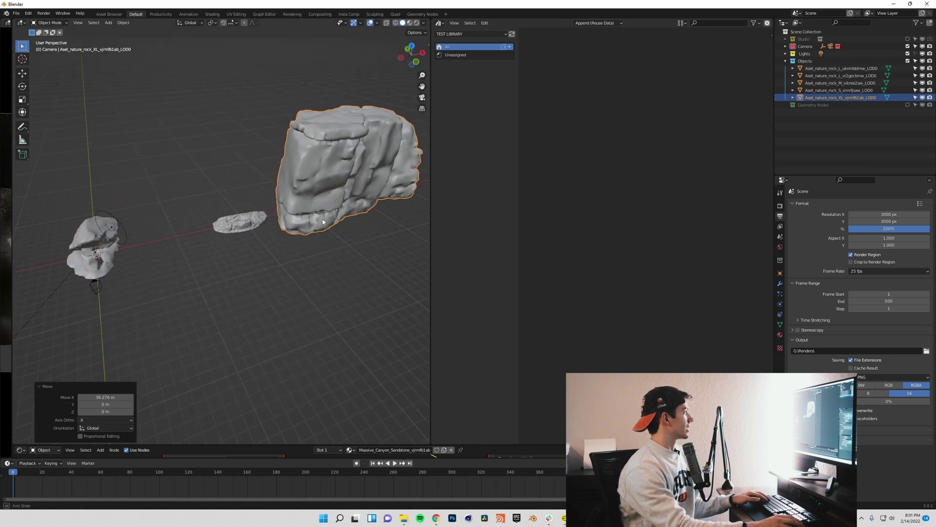
left_click(117, 248)
key("g")
key("x")
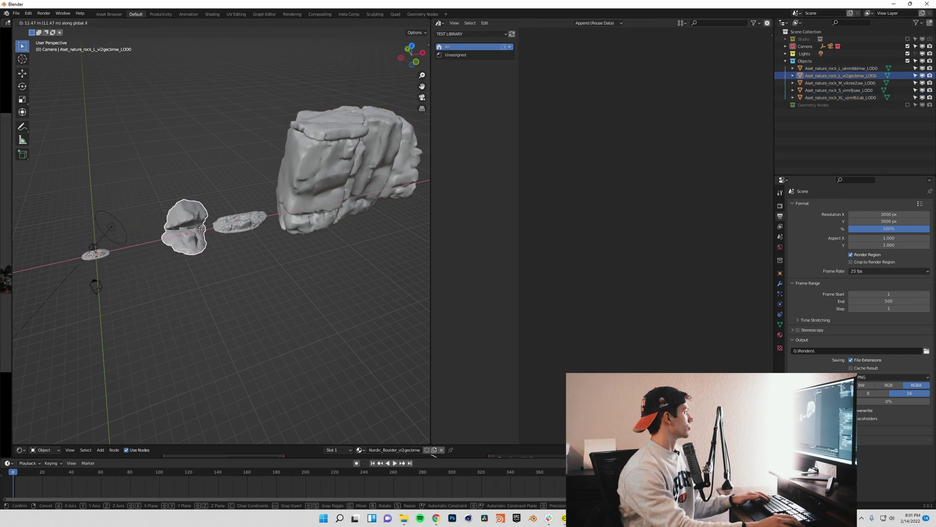
left_click(195, 230)
middle_click_drag(292, 214, 324, 176)
left_click(416, 23)
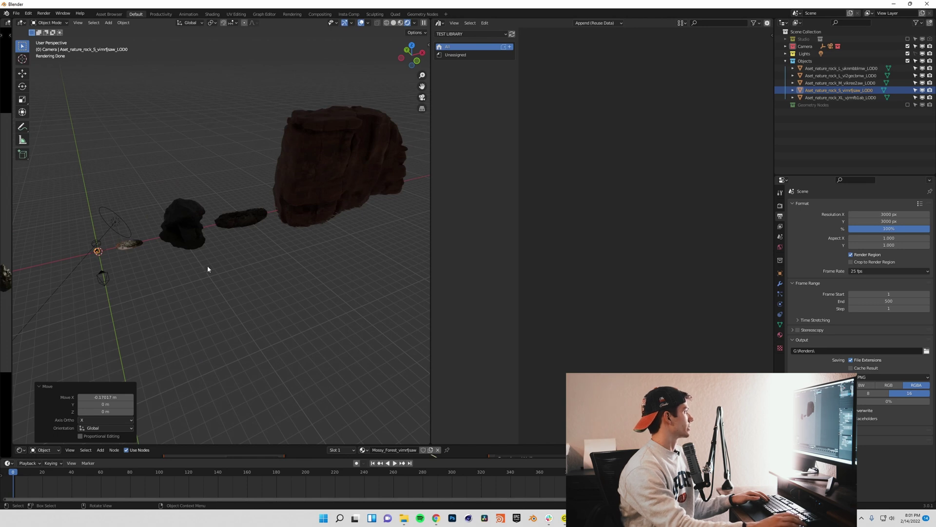
left_click(793, 90)
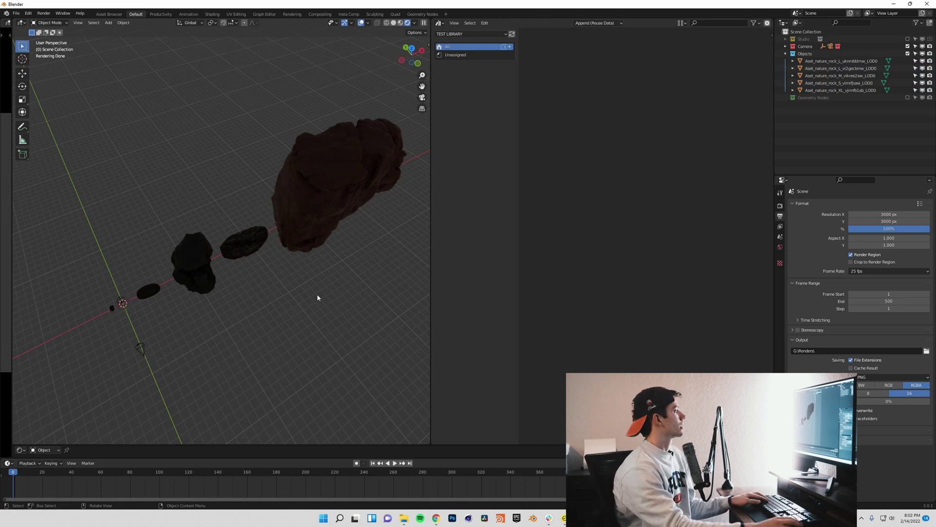
Save the scene as rocks.blend in Z:\Resource File System\3D Resources\Databases\Blender\TEST LIBRARY.
scroll(345, 312, "down", 2)
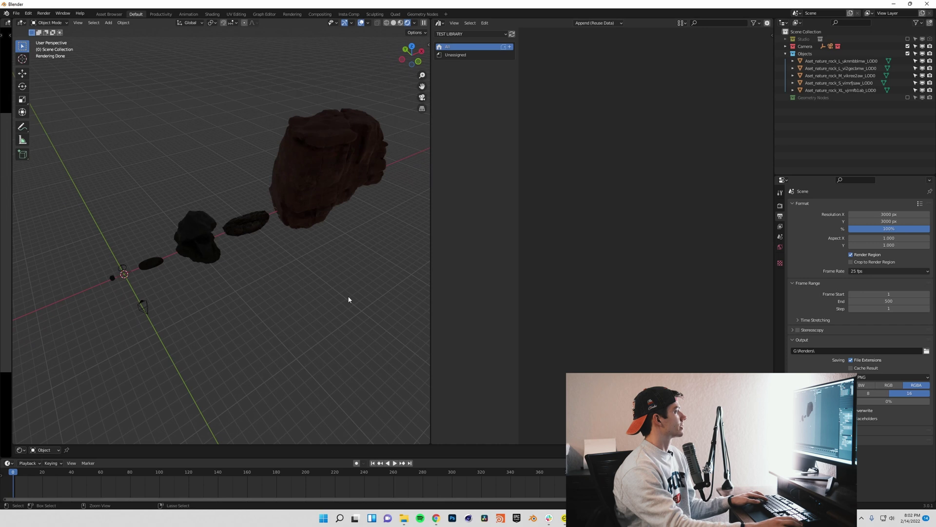
key("ctrl+s")
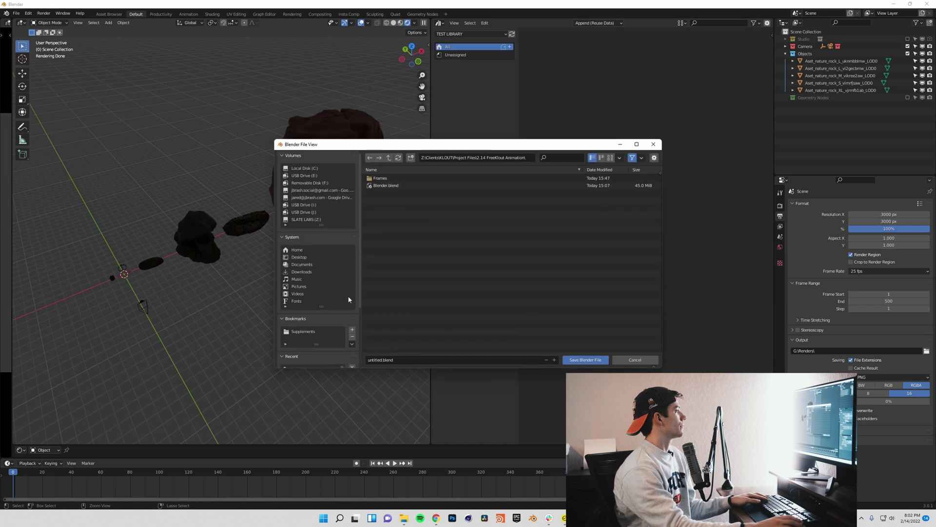
left_click(312, 220)
double_click(405, 193)
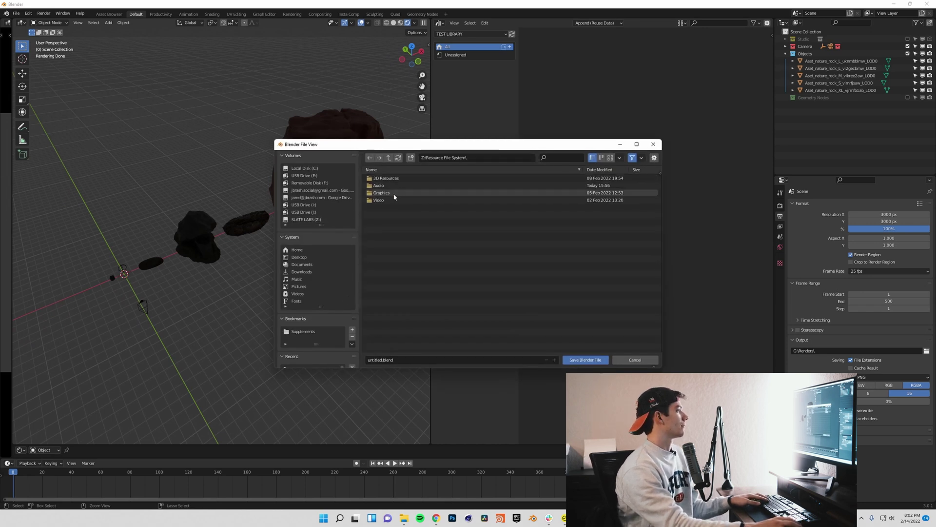
double_click(391, 179)
double_click(402, 191)
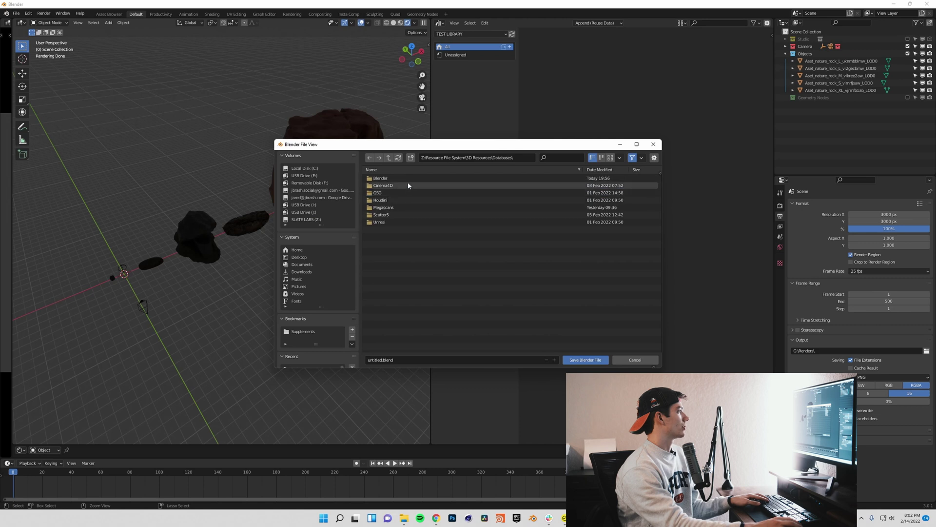
double_click(407, 179)
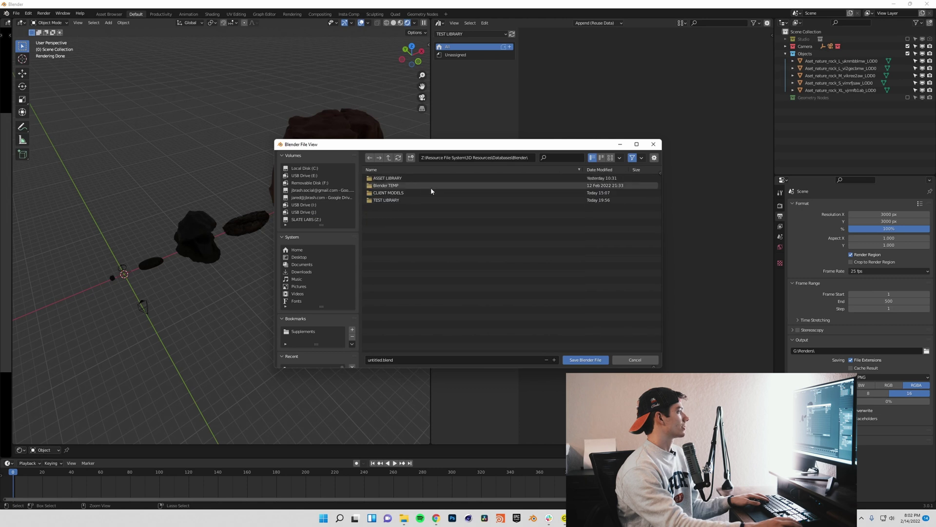
double_click(389, 200)
left_click(409, 361)
type("ro")
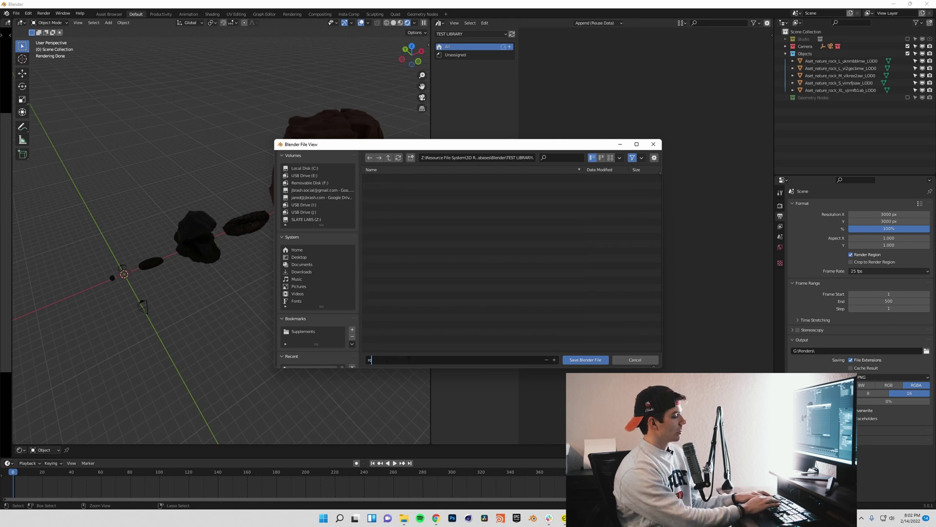
type("cks")
key("Return")
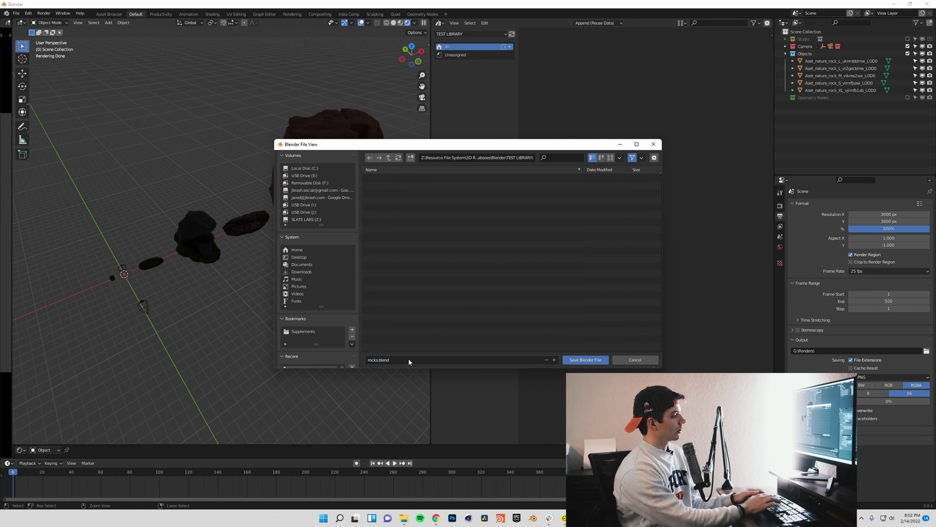
left_click(578, 360)
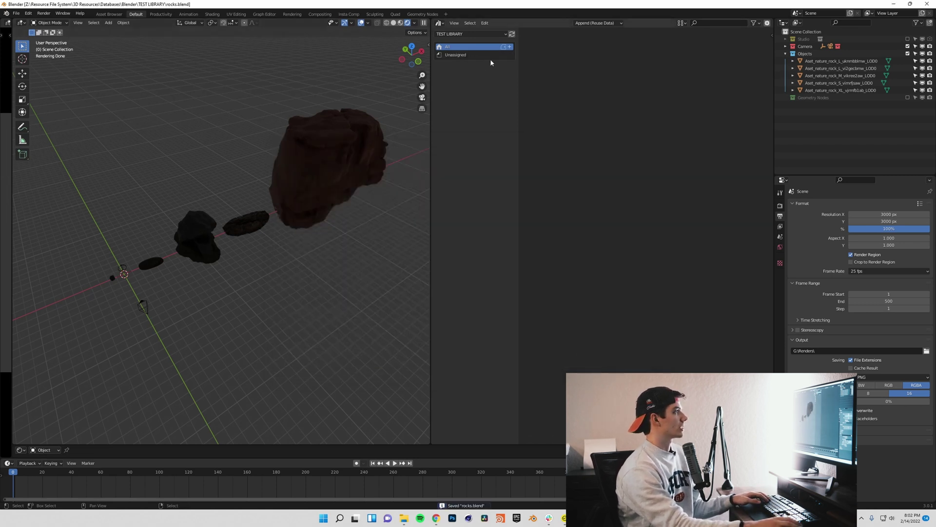
Point the Asset Browser at TEST LIBRARY and mark all five selected rocks as assets.
left_click(476, 35)
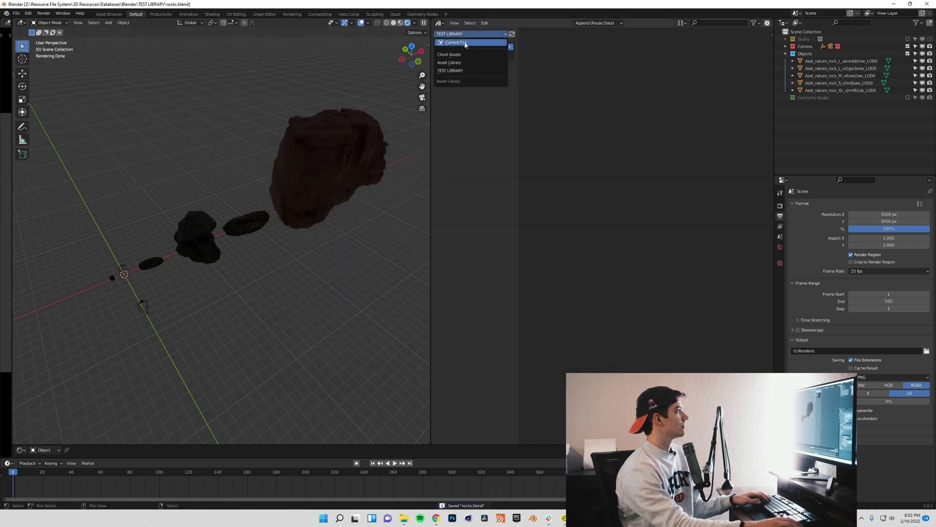
left_click(454, 72)
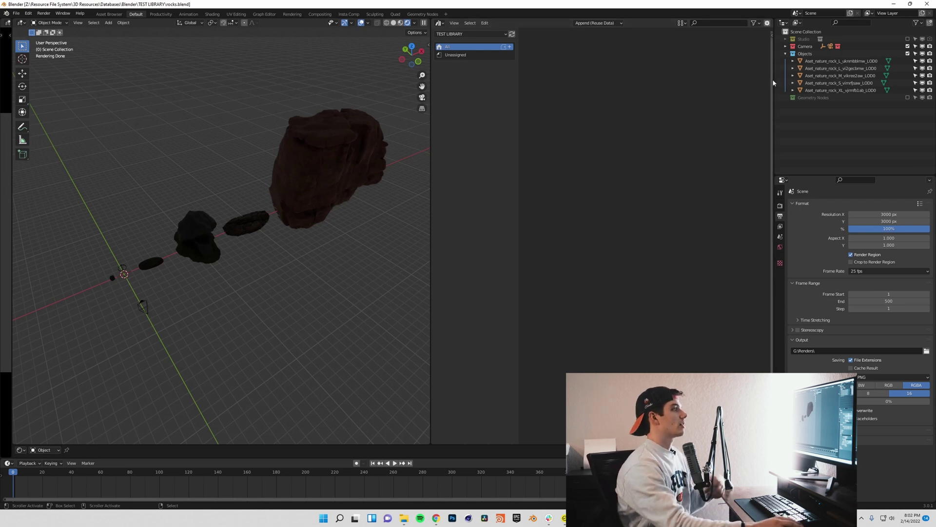
left_click(817, 91)
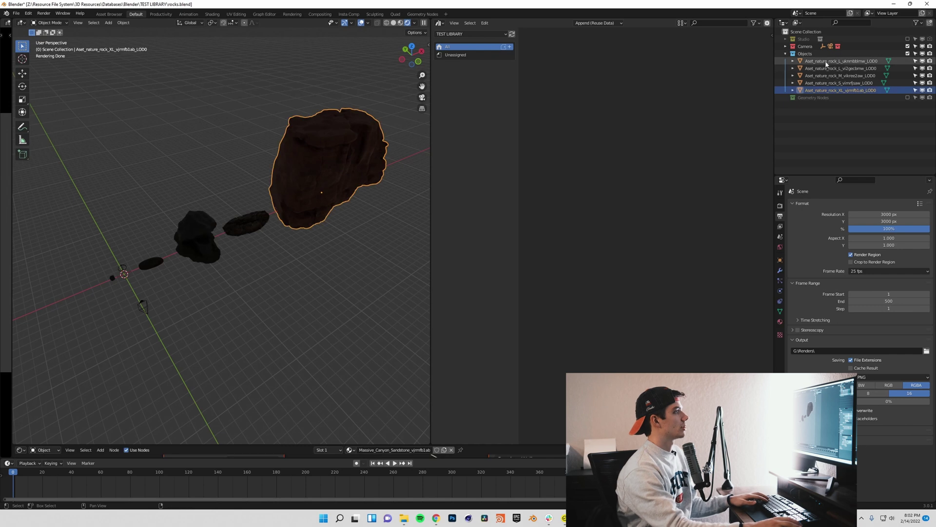
left_click(825, 60, "shift")
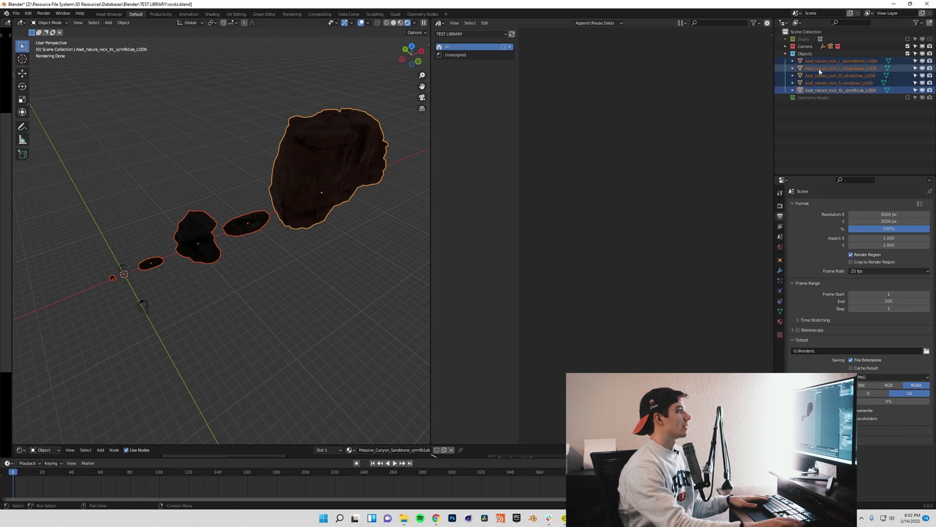
right_click(820, 68)
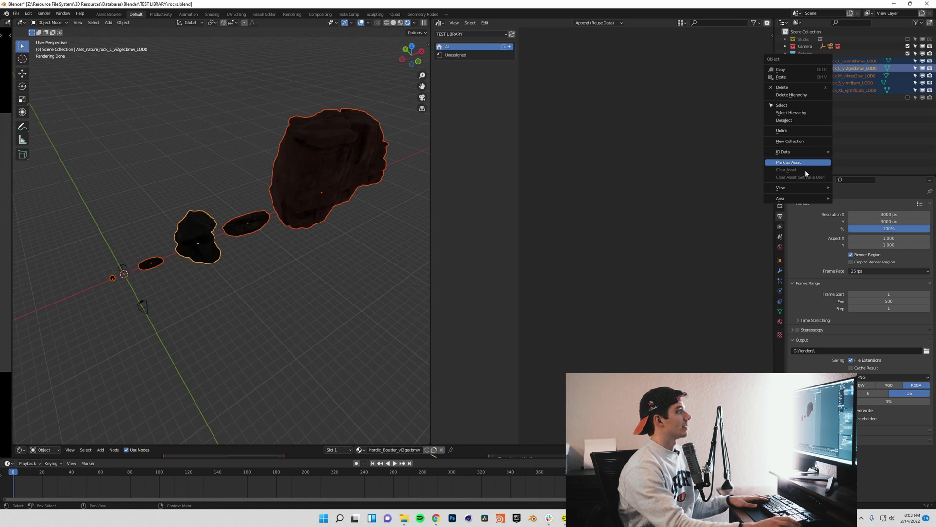
key("Return")
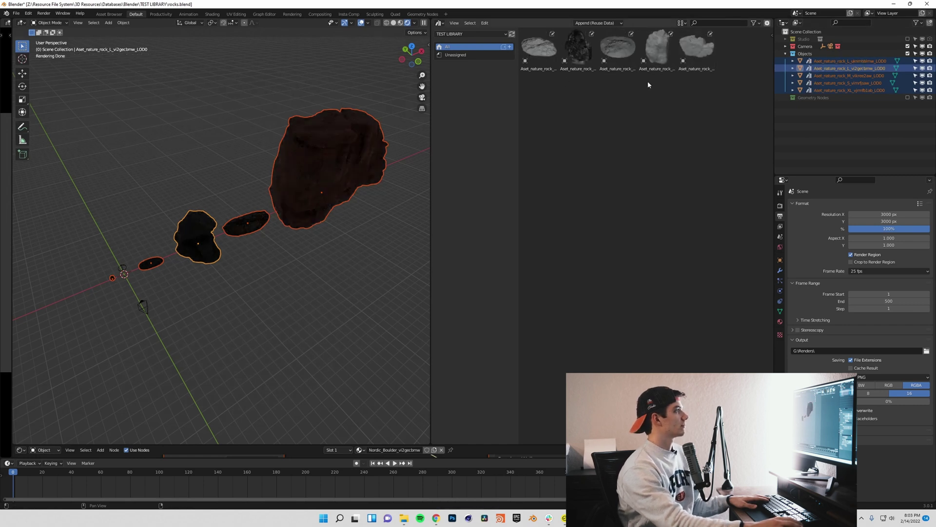
left_click_drag(617, 49, 324, 367)
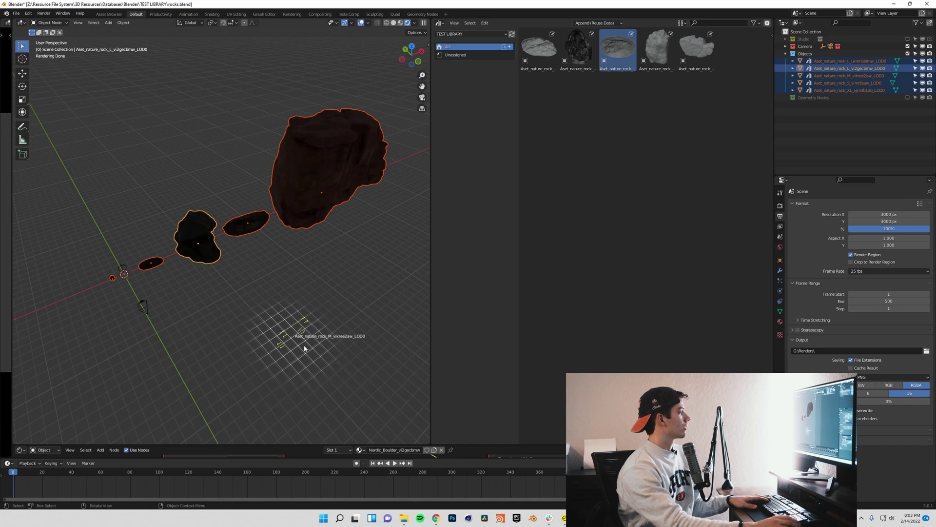
left_click_drag(314, 364, 317, 367)
middle_click_drag(329, 349, 296, 308, "shift")
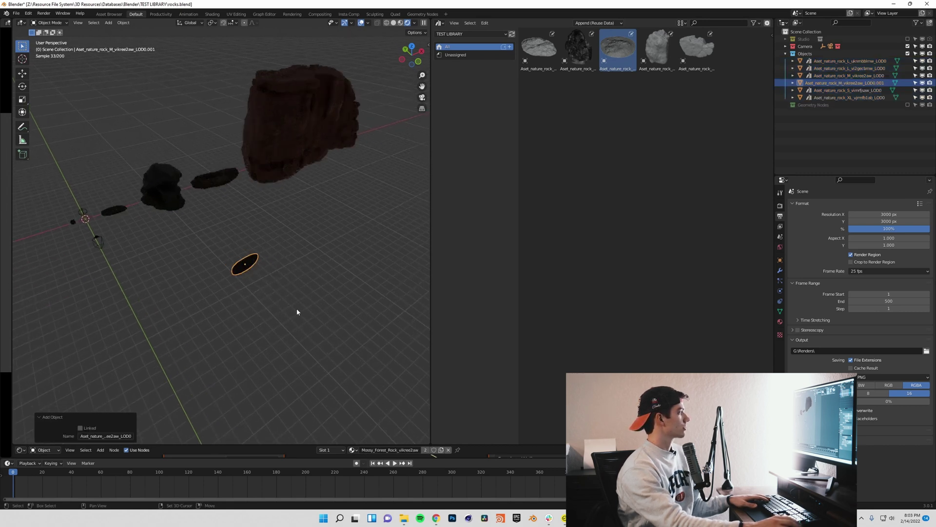
scroll(259, 289, "up", 5)
middle_click_drag(314, 393, 273, 259)
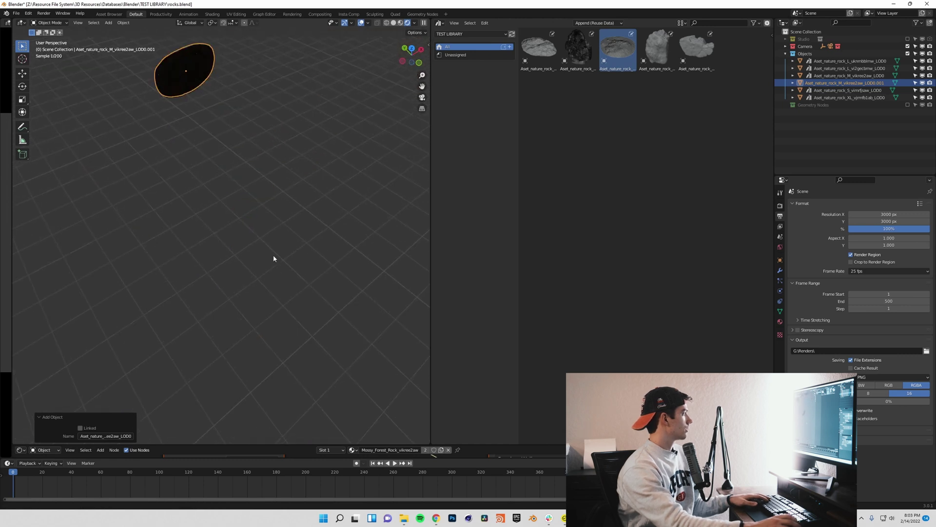
middle_click_drag(222, 129, 274, 359)
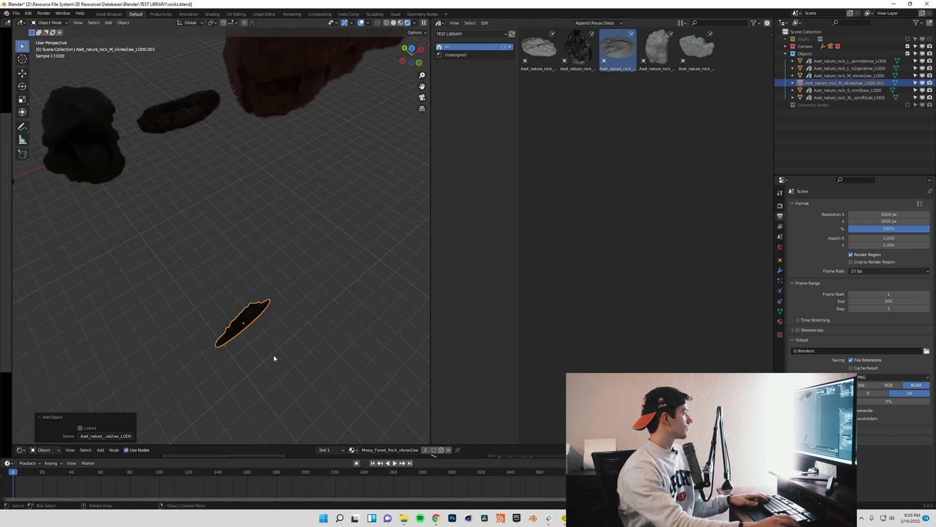
key("r")
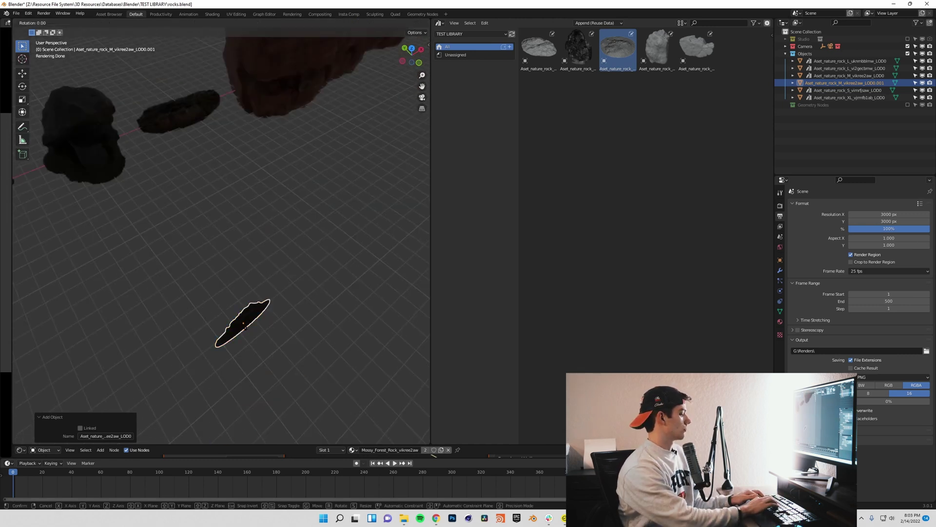
type("x90")
key("Return")
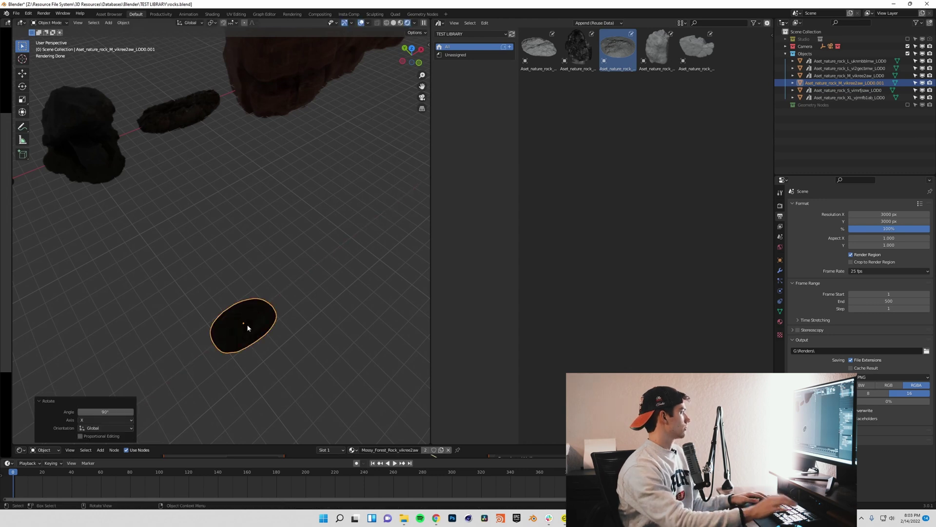
middle_click_drag(261, 312, 270, 336)
scroll(239, 293, "up", 5)
scroll(271, 340, "down", 4)
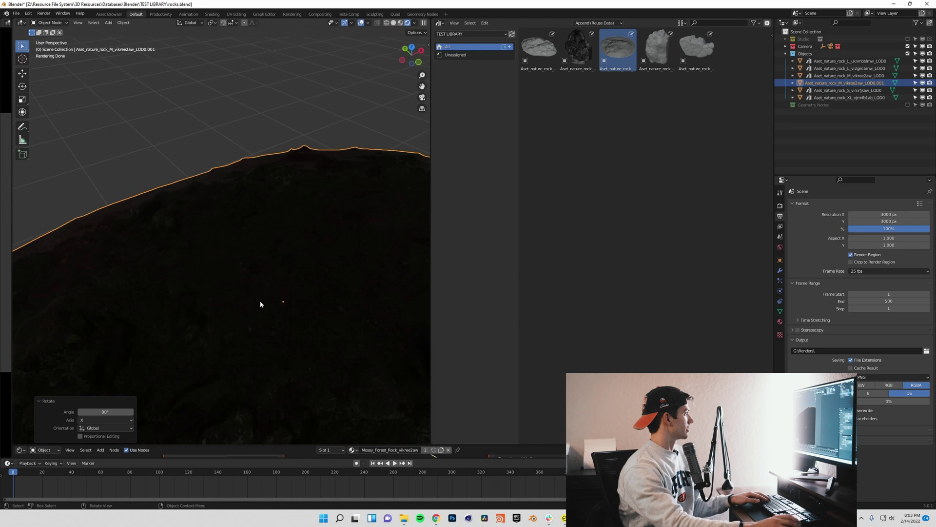
scroll(260, 303, "down", 8)
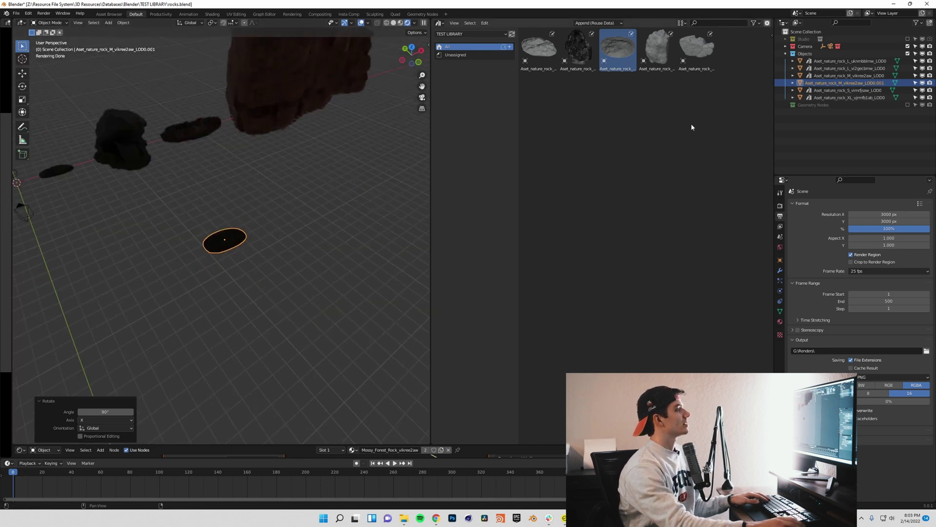
key("a")
left_click(640, 113)
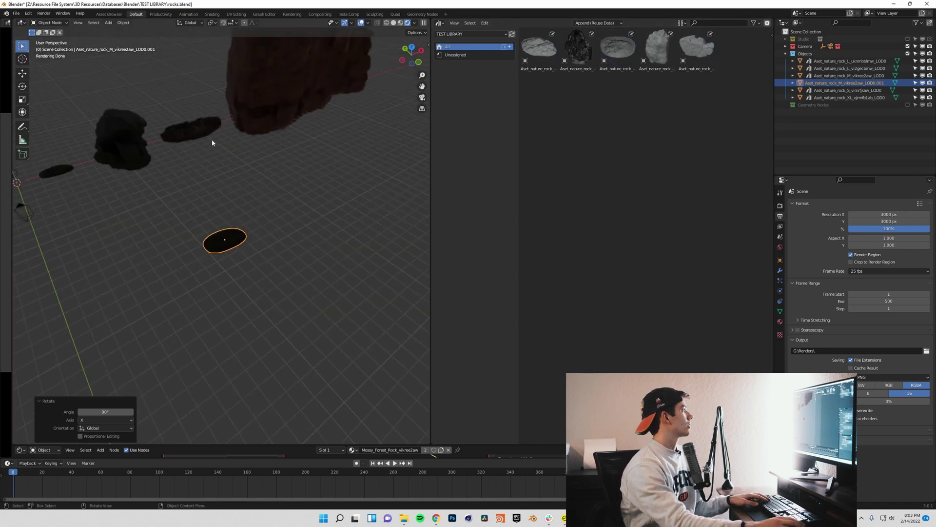
middle_click_drag(212, 142, 469, 153)
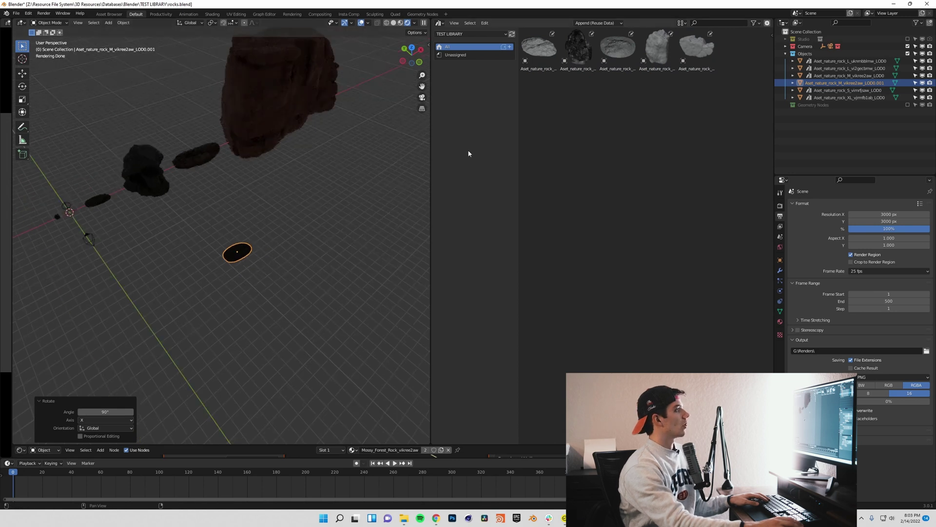
left_click_drag(700, 69, 346, 190)
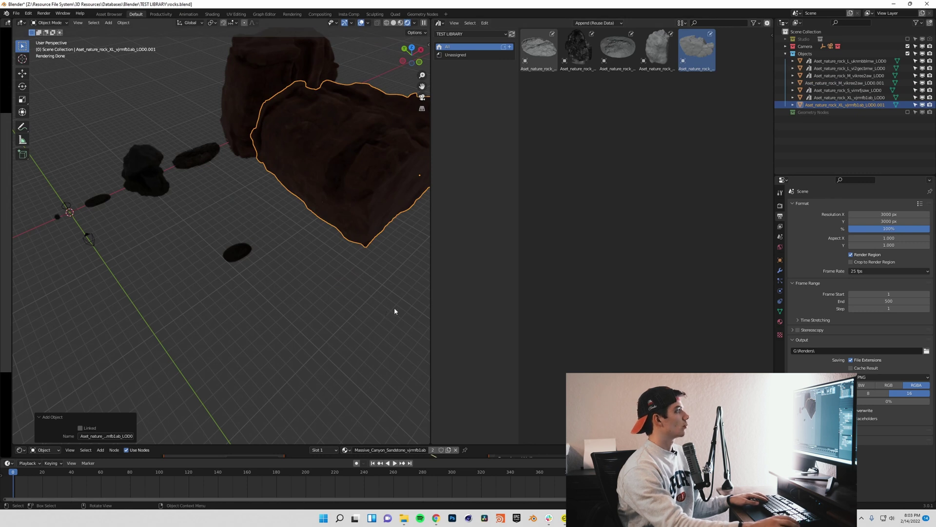
key("ctrl+z")
key("ctrl+z")
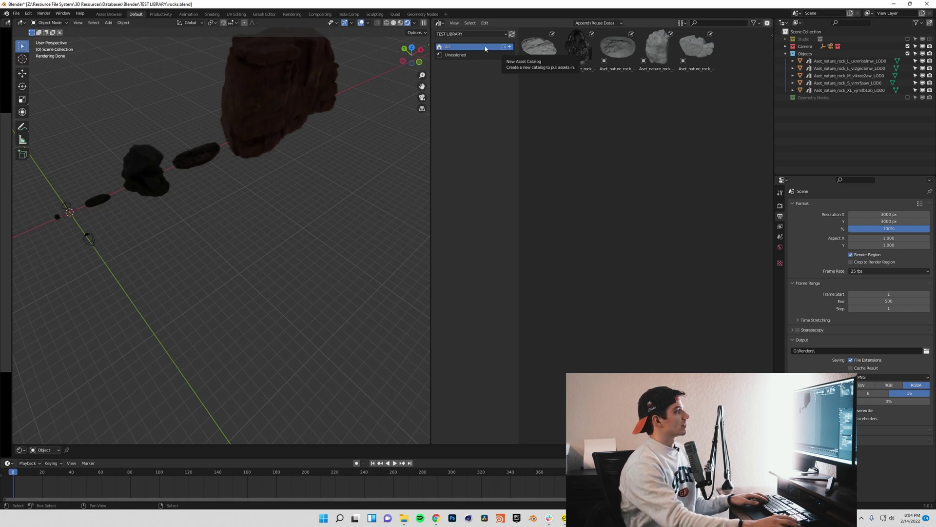
Add a new catalog in the Asset Browser and rename it 'Nature'.
left_click(510, 47)
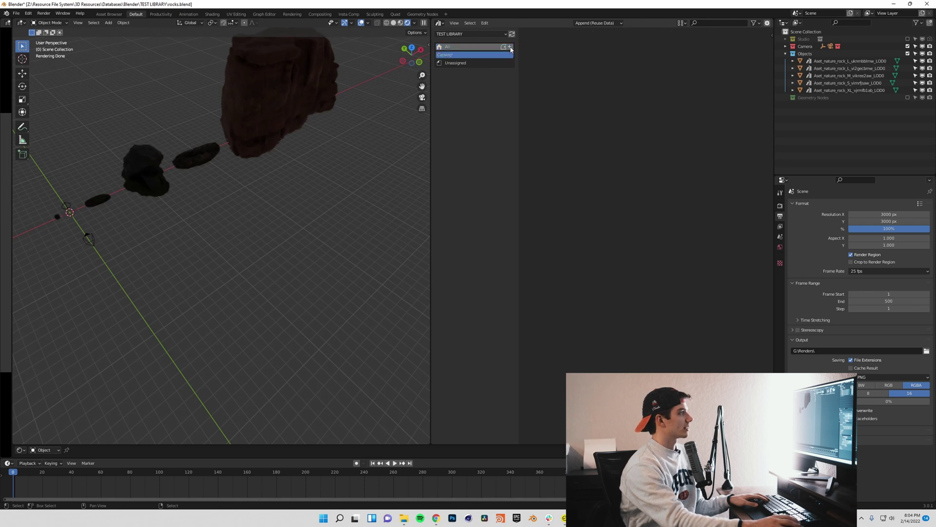
double_click(447, 57)
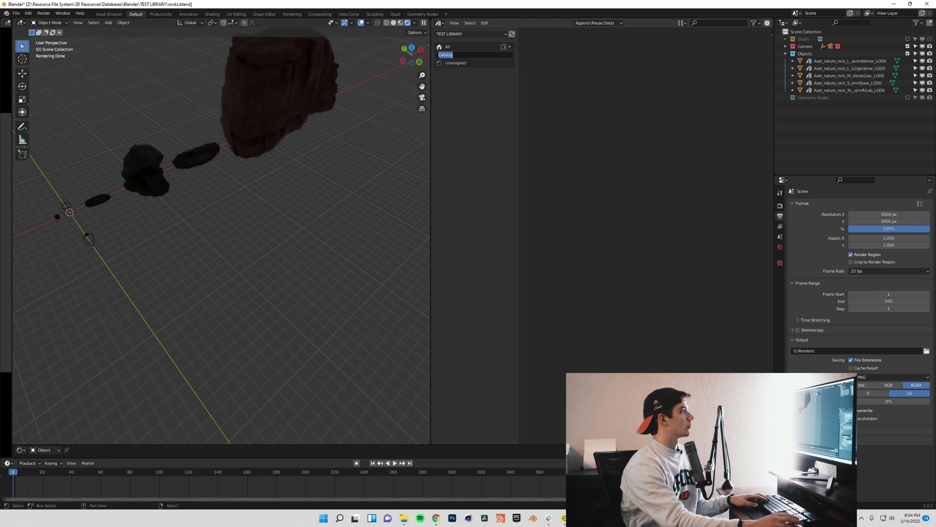
type("Nature")
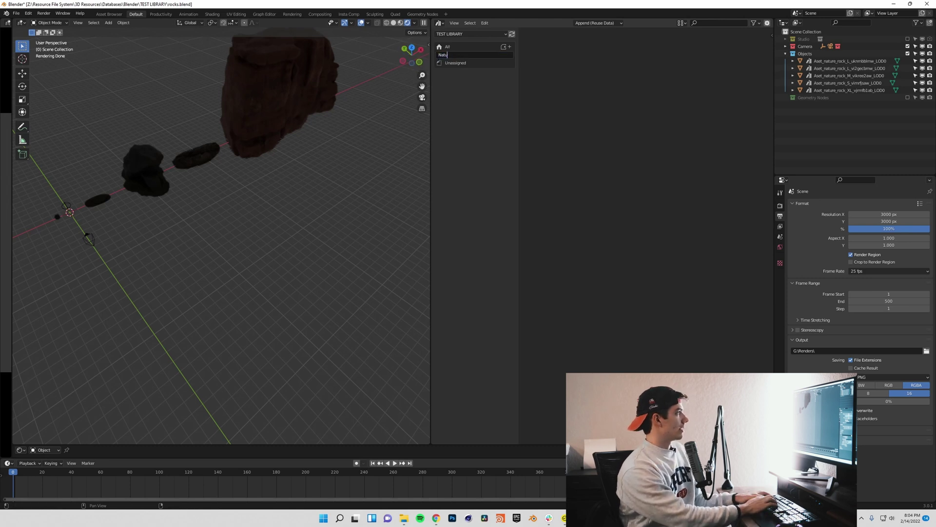
key("Return")
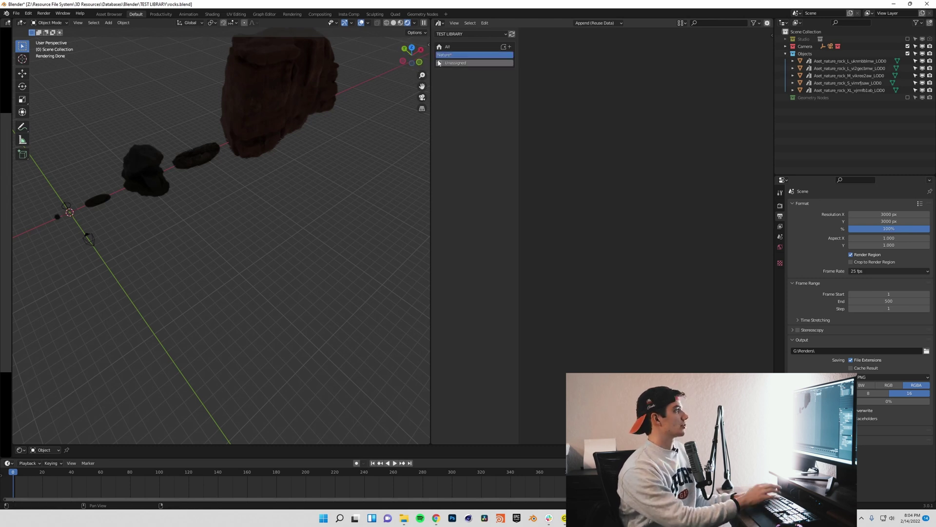
Add a child catalog under Nature and name it 'Rocks'.
left_click(509, 55)
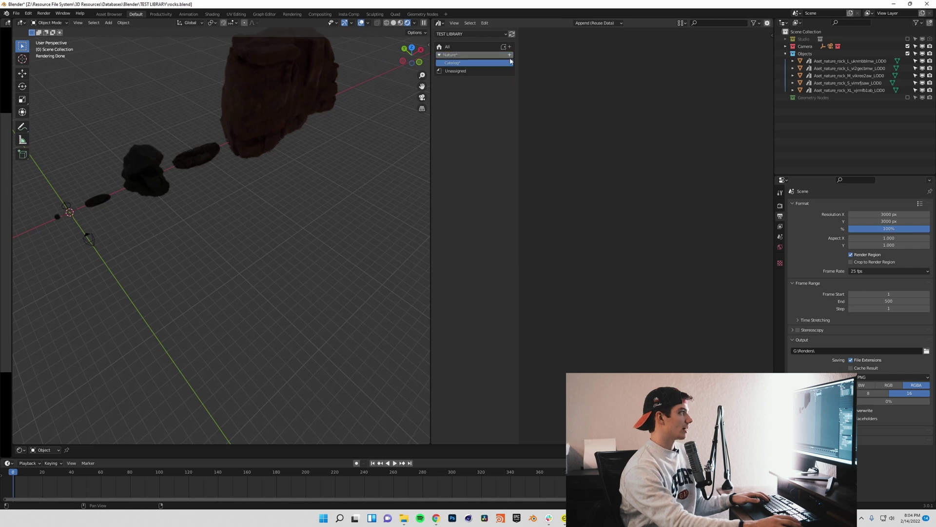
double_click(457, 64)
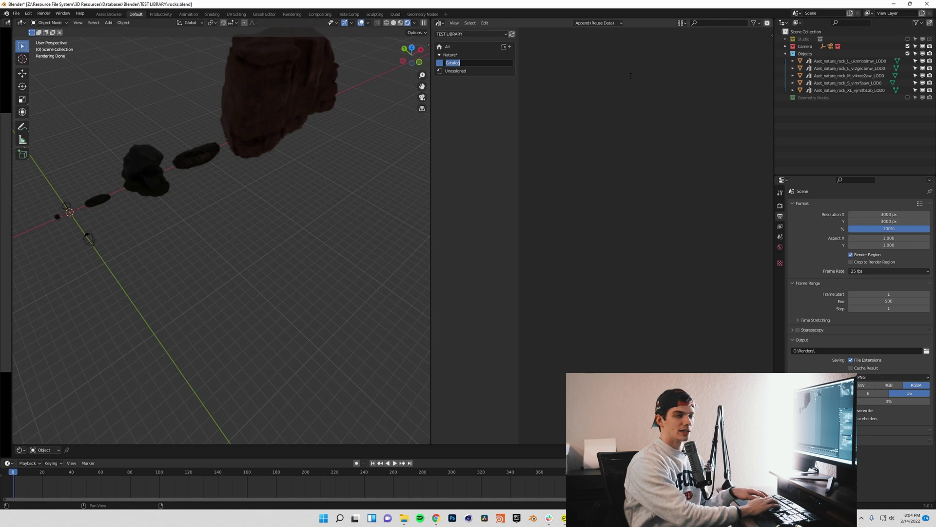
type("Rocks")
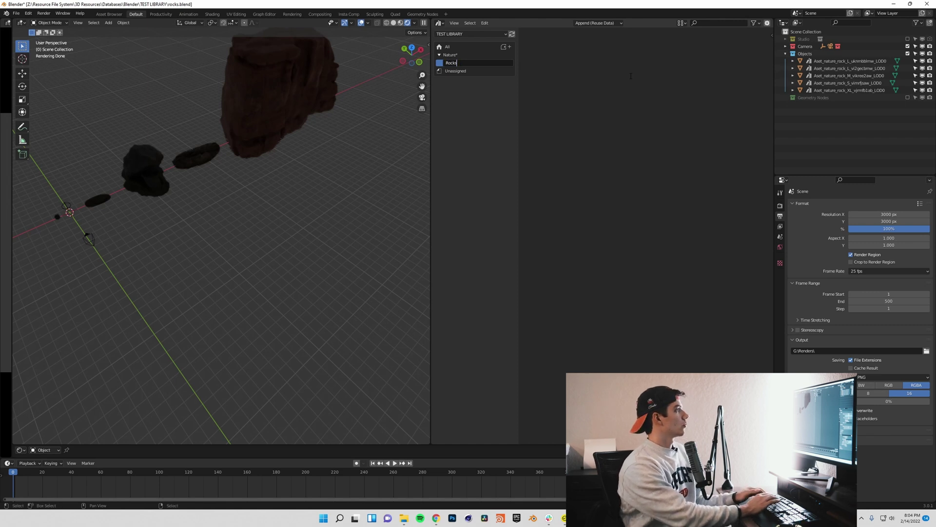
key("Return")
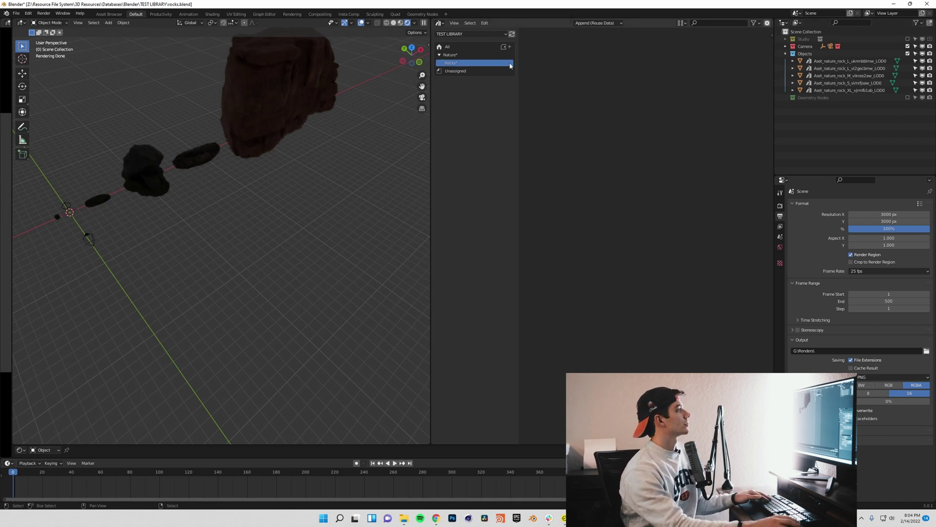
Move the five unassigned rock assets into Rocks and confirm Unassigned is empty.
left_click(462, 47)
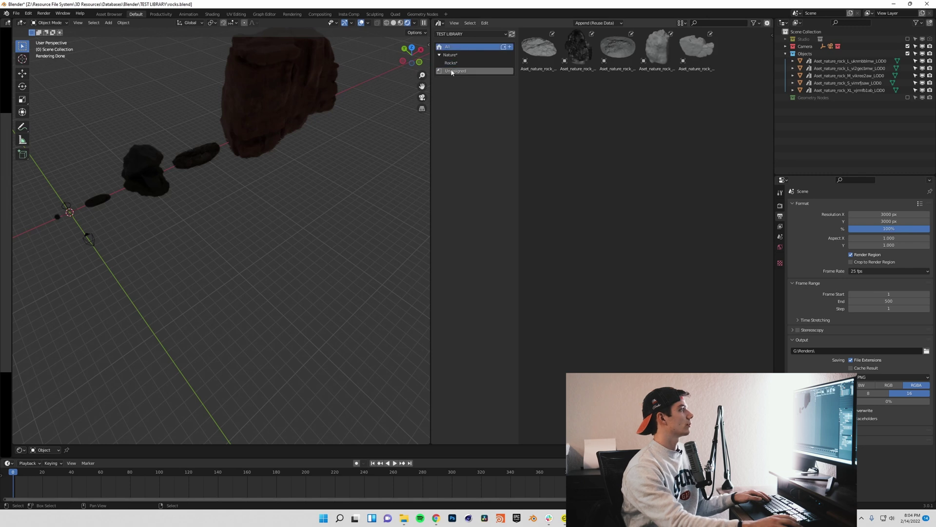
left_click(455, 70)
left_click_drag(733, 97, 461, 65)
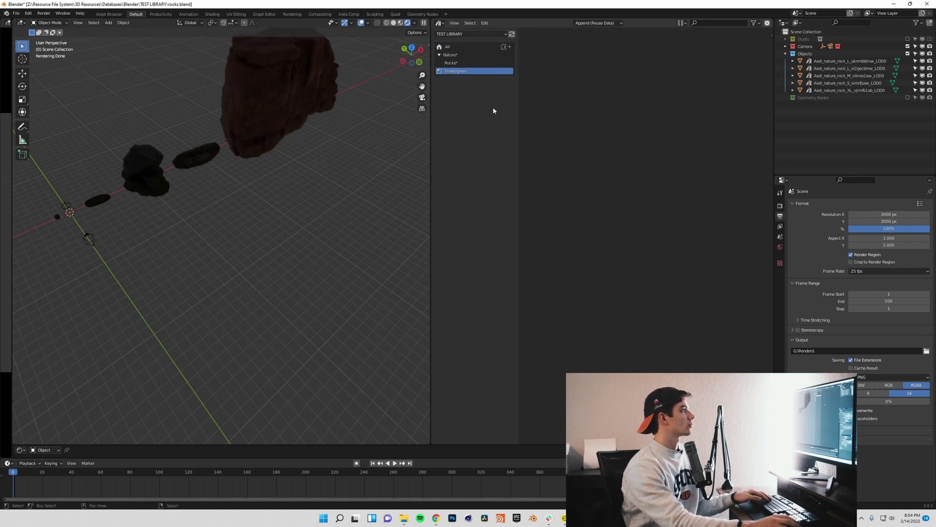
left_click(454, 55)
left_click(460, 64)
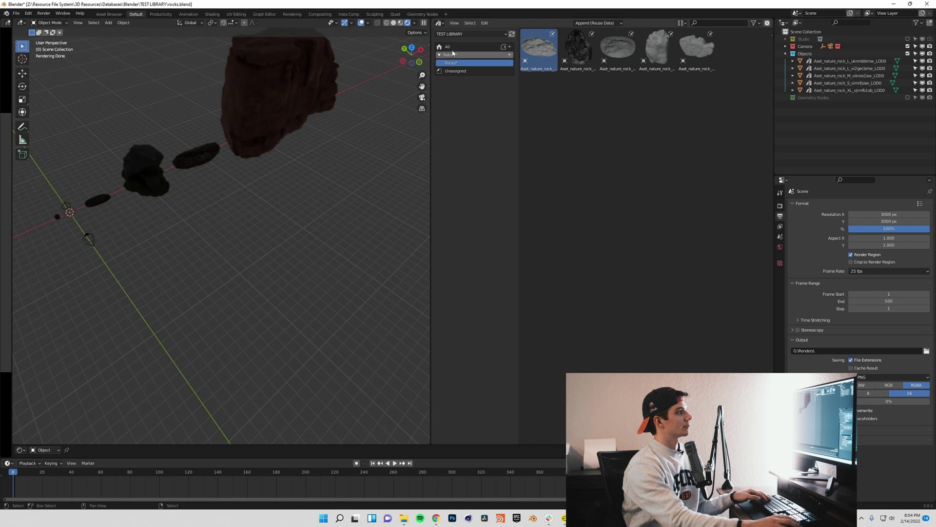
left_click(453, 47)
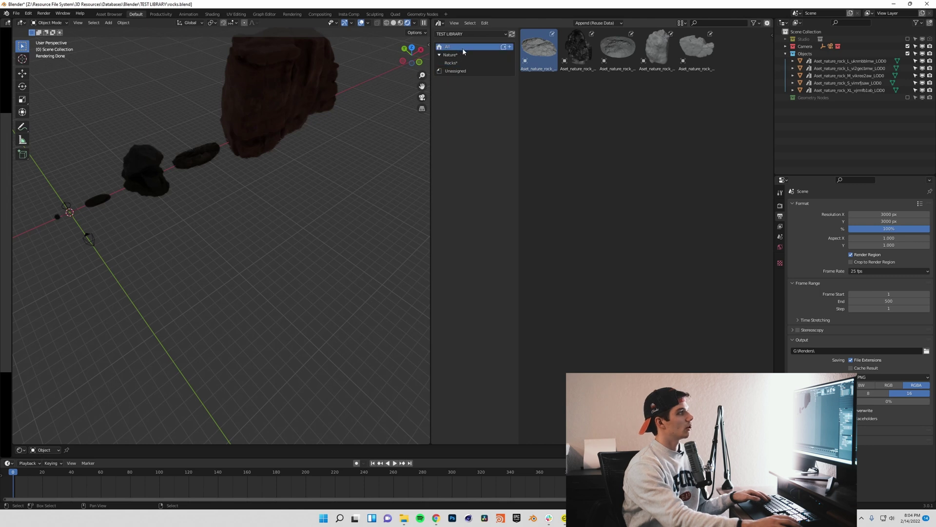
left_click(495, 71)
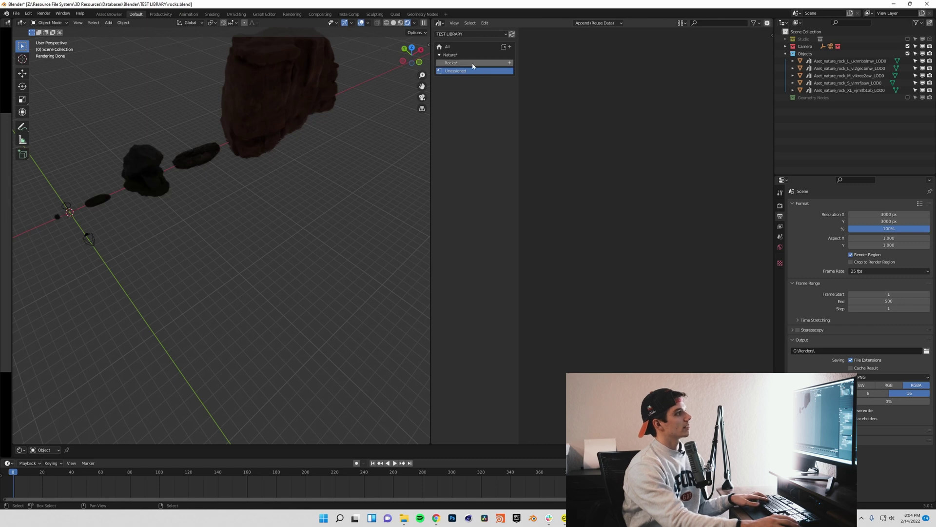
Save rocks.blend with Ctrl+S and display the five rock assets under Nature > Rocks.
middle_click_drag(247, 138, 318, 231)
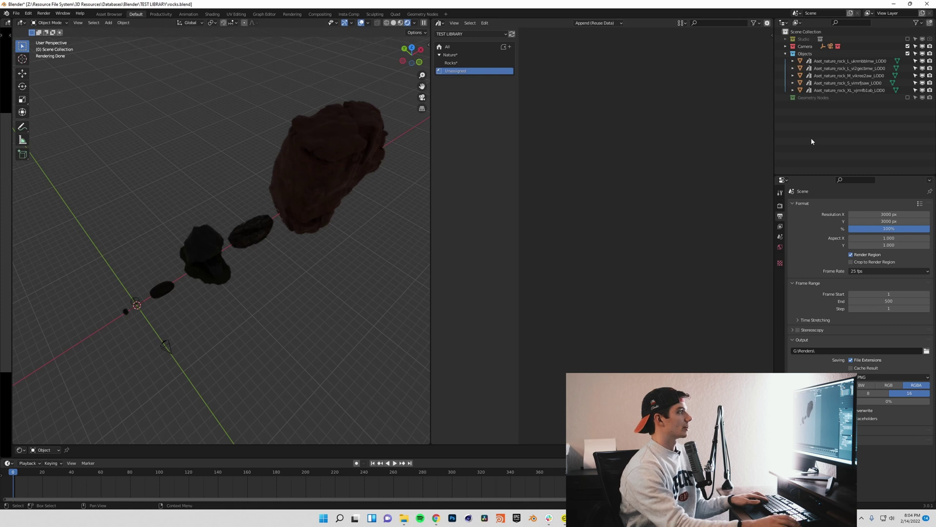
key("ctrl+s")
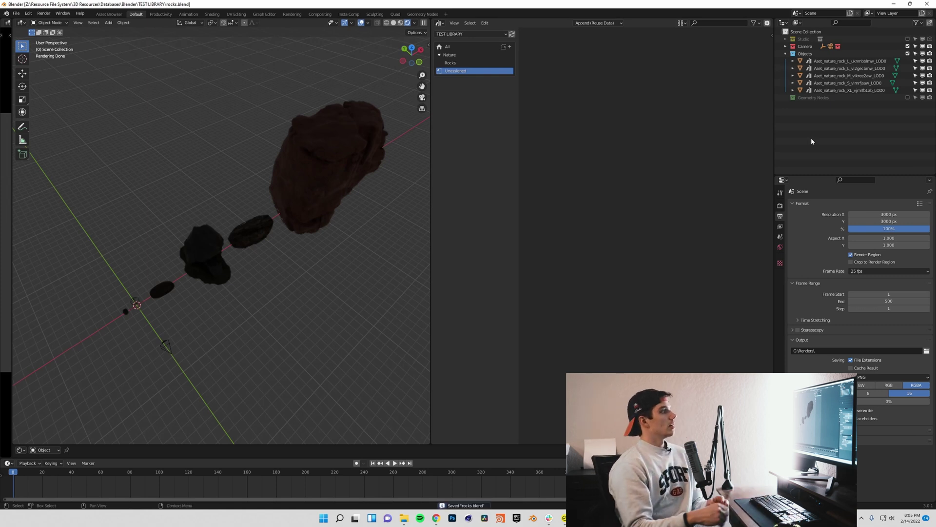
left_click(440, 55)
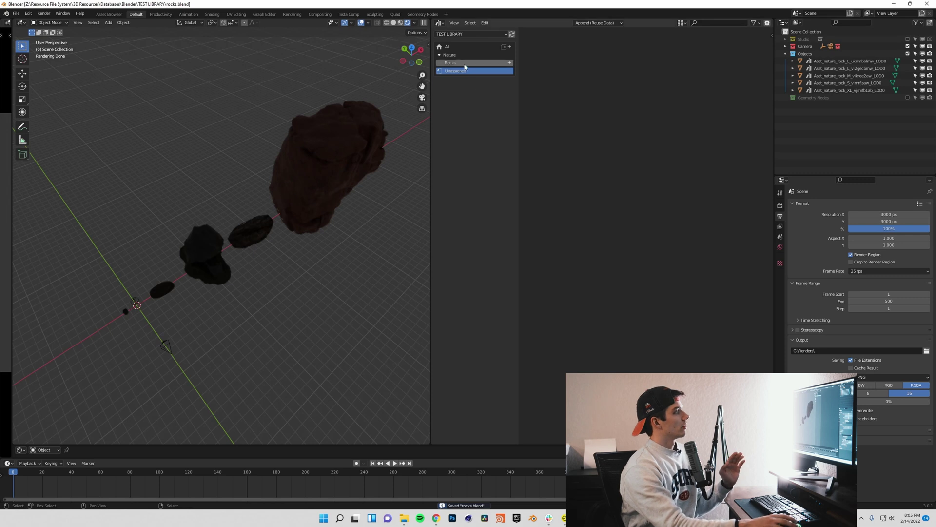
left_click(439, 55)
left_click(450, 63)
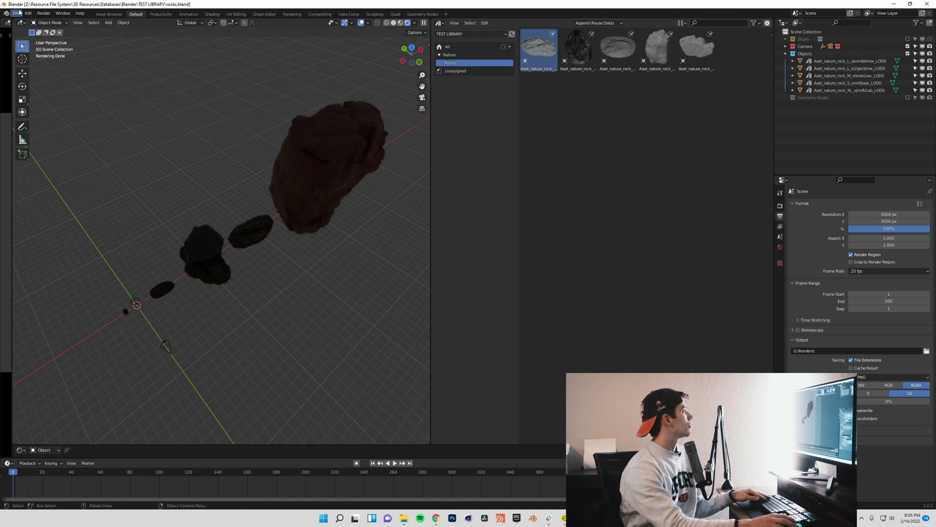
left_click(18, 13)
Start a new General file and delete its default cube.
mouse_move(30, 22)
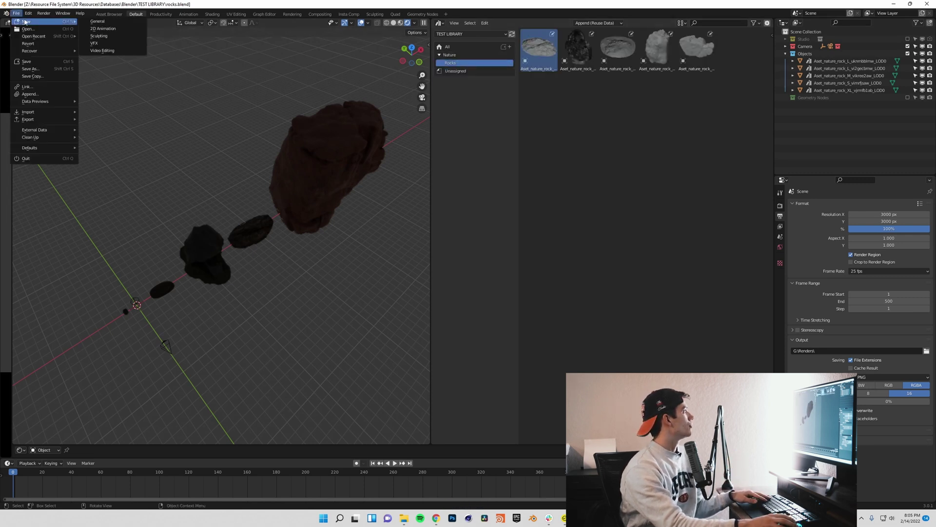
left_click(97, 22)
left_click(505, 233)
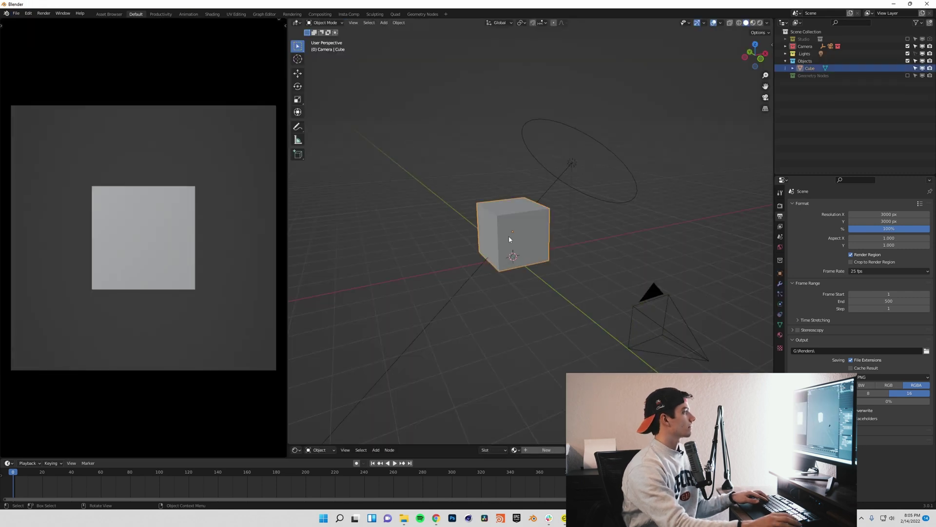
key("x")
left_click(509, 239)
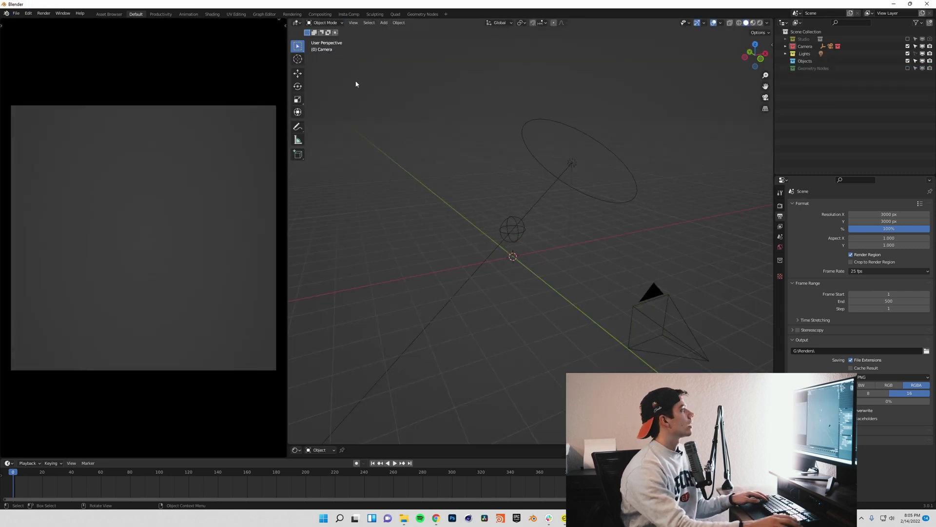
Turn the left area into an Asset Browser showing TEST LIBRARY's Rocks catalog.
left_click(2, 27)
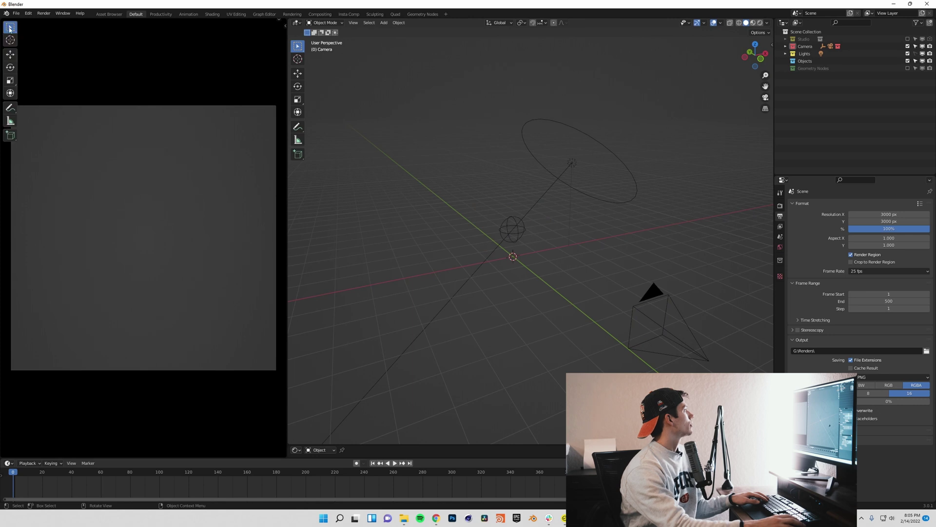
left_click_drag(278, 19, 356, 39)
left_click(9, 22)
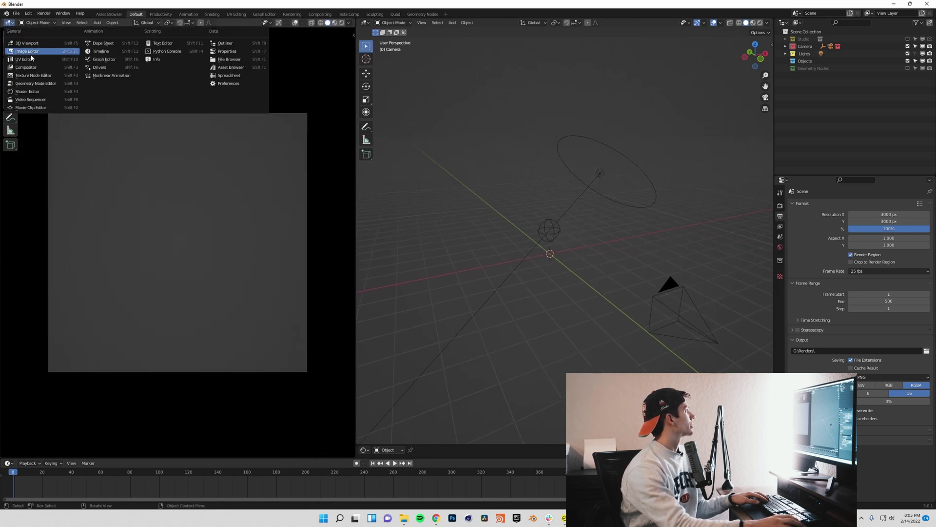
left_click(231, 68)
left_click(38, 34)
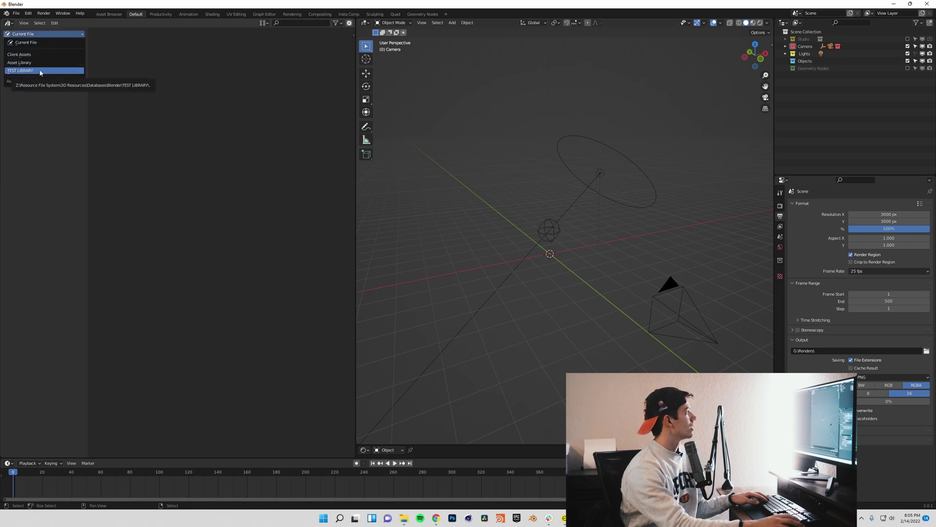
left_click(21, 72)
left_click(38, 64)
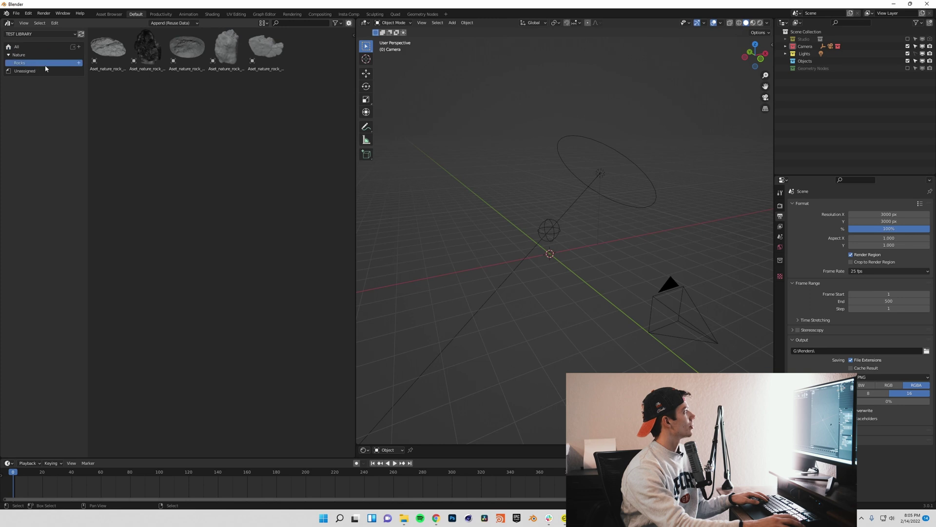
Drag the first rock asset into the scene and inspect it in Material Preview shading.
left_click_drag(108, 47, 551, 259)
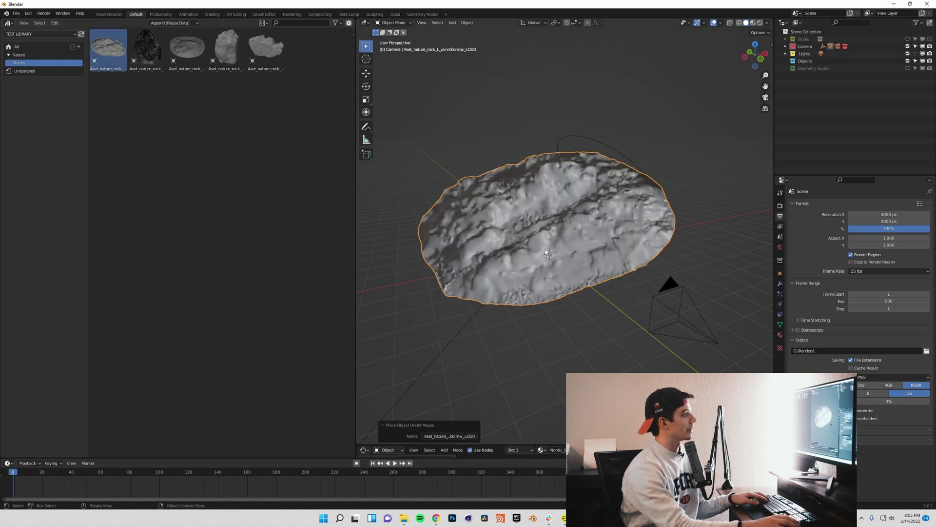
key("z")
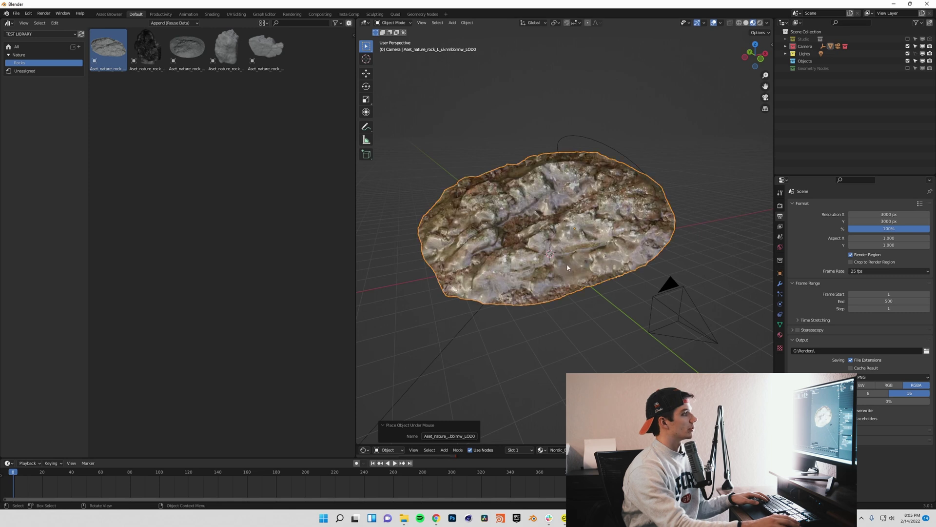
middle_click_drag(567, 264, 572, 215)
scroll(572, 214, "up", 10)
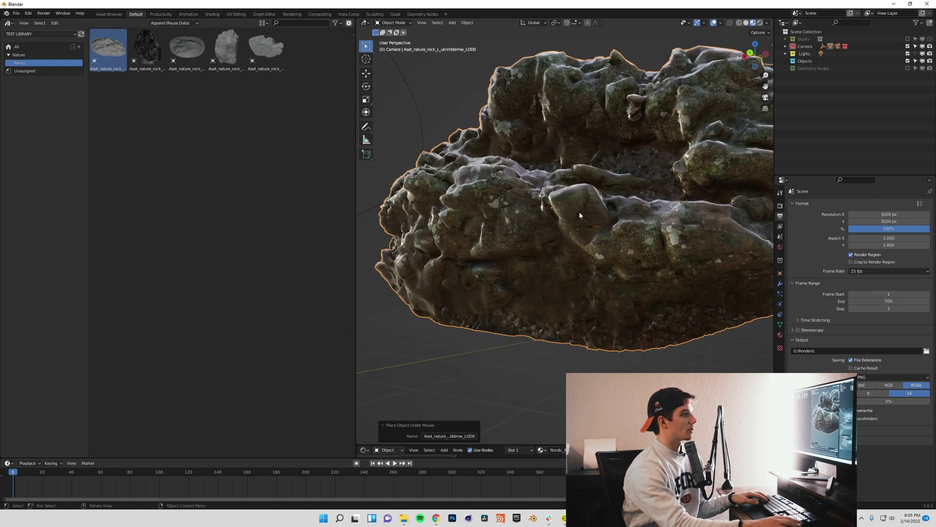
middle_click_drag(593, 220, 603, 235)
scroll(608, 243, "down", 8)
scroll(608, 242, "down", 3)
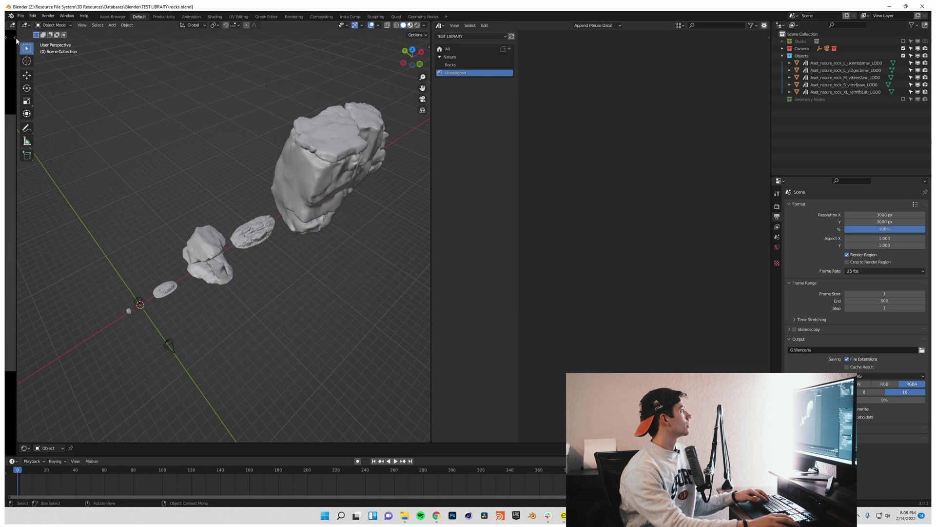
Switch the viewport to Material Preview and orbit in close over the rocks' surface.
key("z")
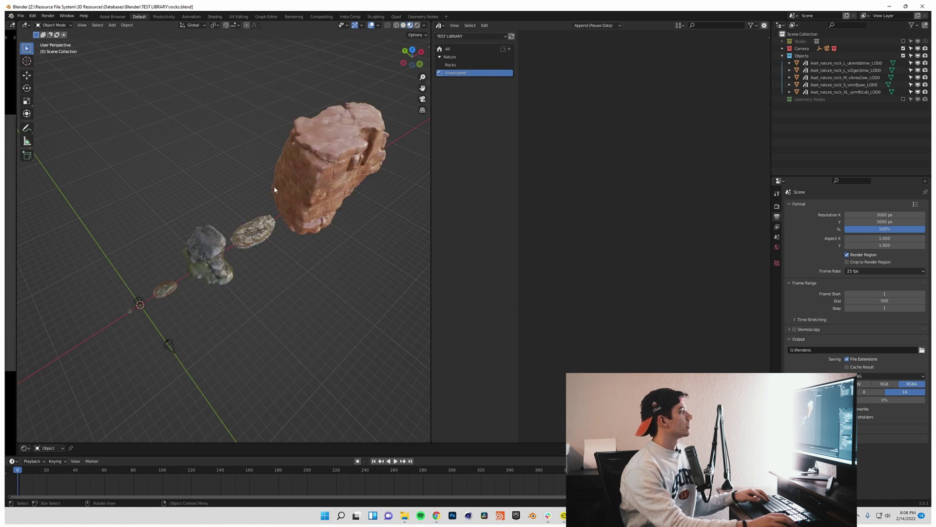
middle_click_drag(243, 247, 274, 262)
scroll(267, 236, "up", 5)
scroll(263, 234, "up", 3)
scroll(258, 223, "up", 4)
middle_click_drag(259, 222, 279, 252)
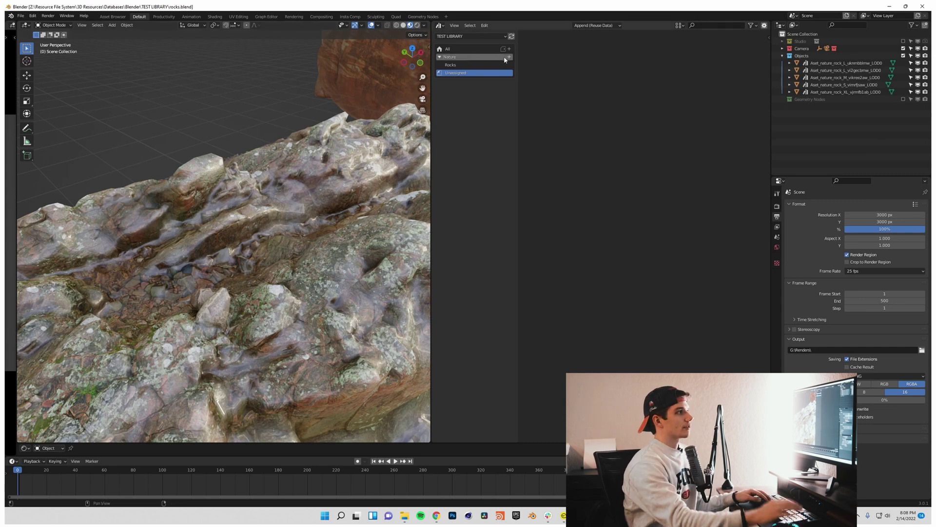
Select the large rock to show its Nordic_Beach_Rocky material, then add a new subcatalog under Nature.
left_click(351, 232)
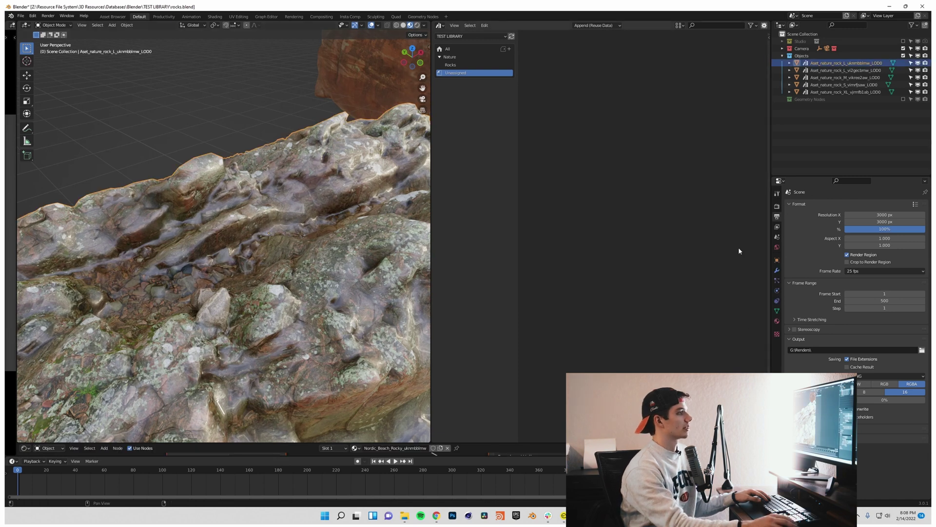
left_click(776, 321)
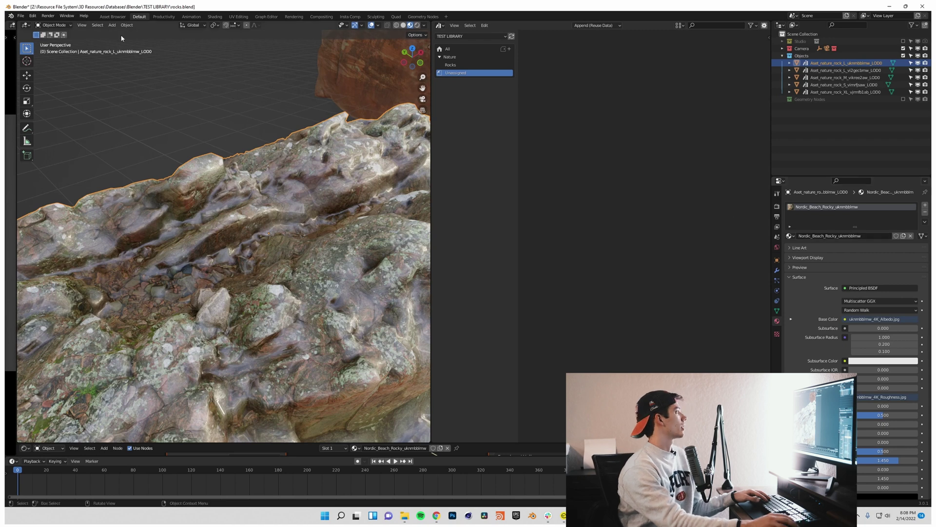
left_click(459, 57)
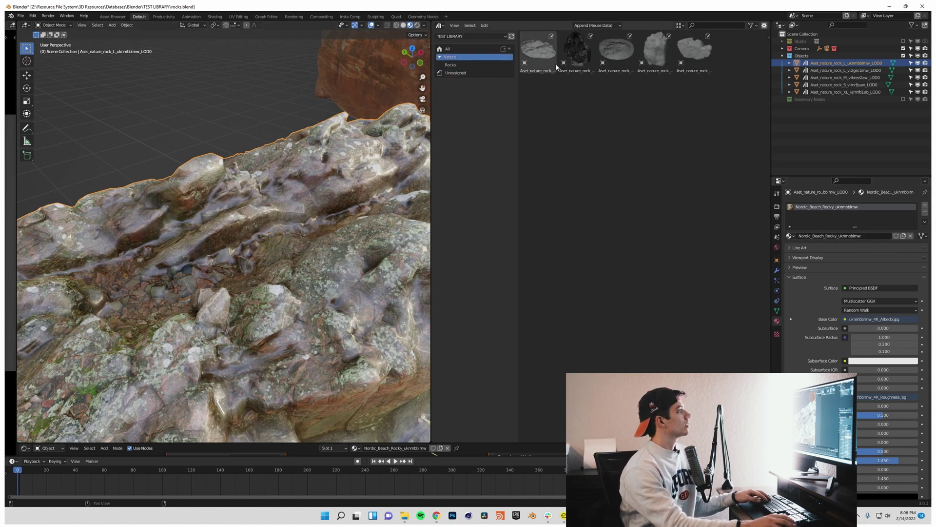
left_click(509, 57)
Rename the new catalog under Nature to 'Nature Materials' and save rocks.blend.
right_click(463, 65)
left_click(456, 73)
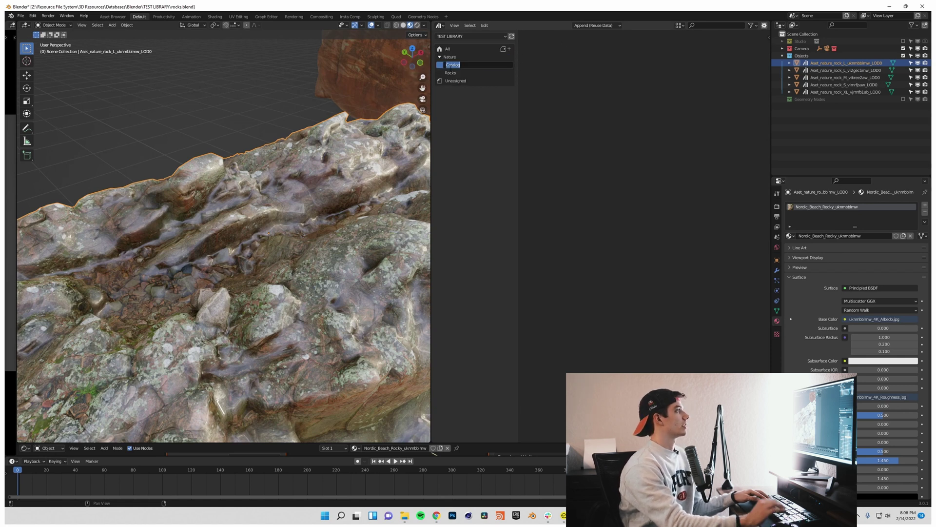
type("Nature M")
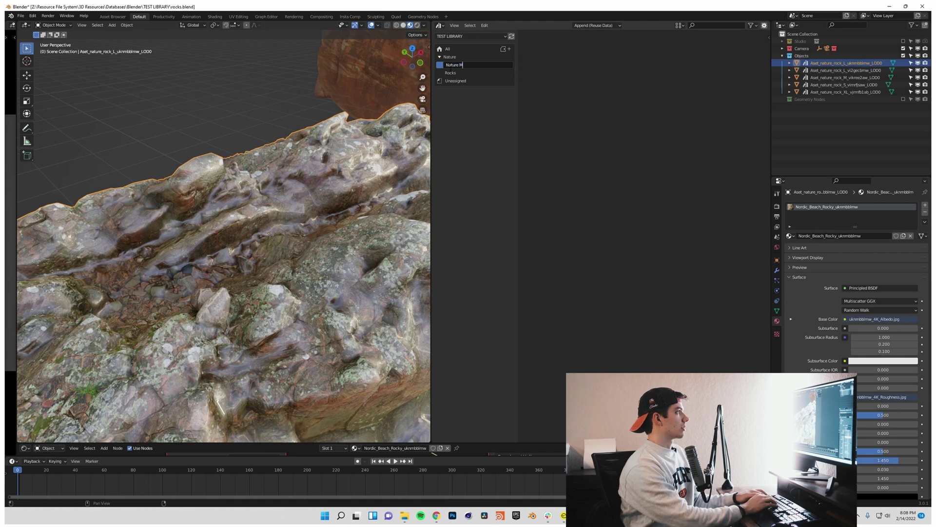
type("aterials")
key("Return")
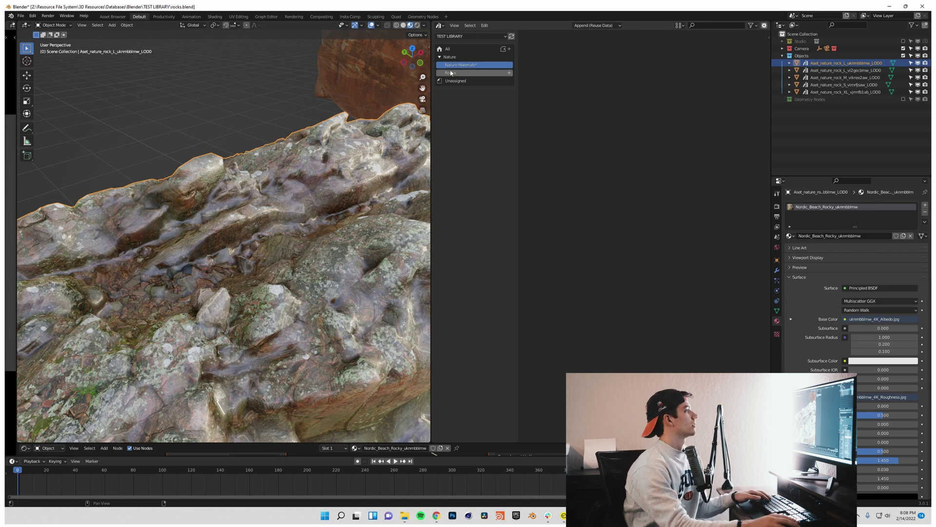
key("ctrl+s")
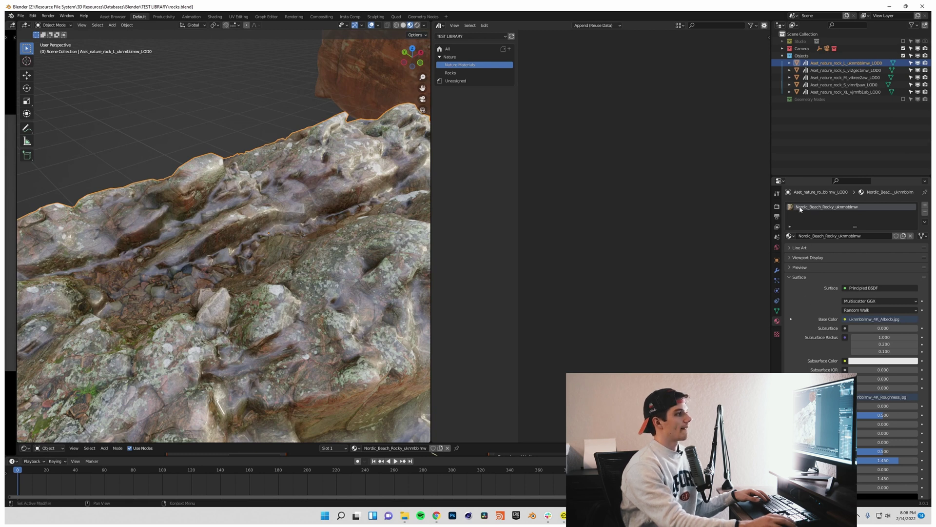
Mark the Nordic_Beach_Rocky material as an asset, move it from All into Nature Materials, and save.
right_click(790, 236)
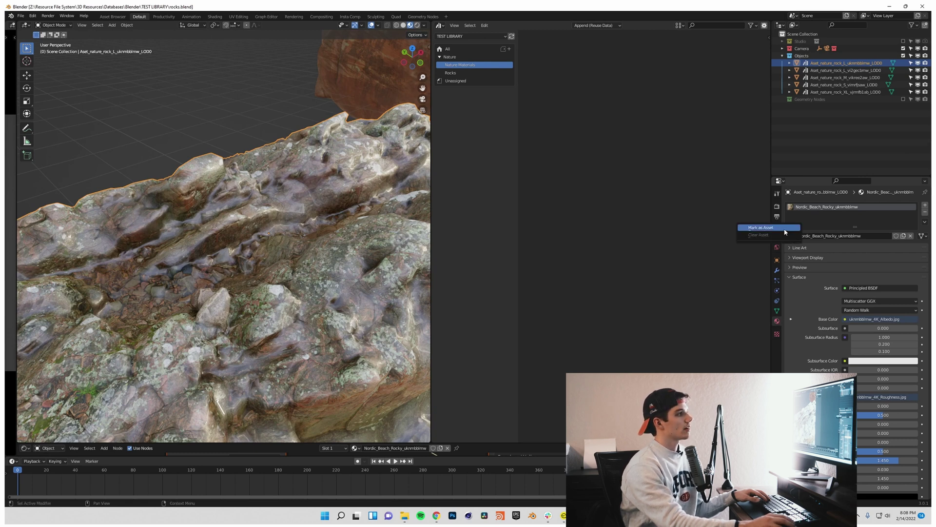
left_click(761, 227)
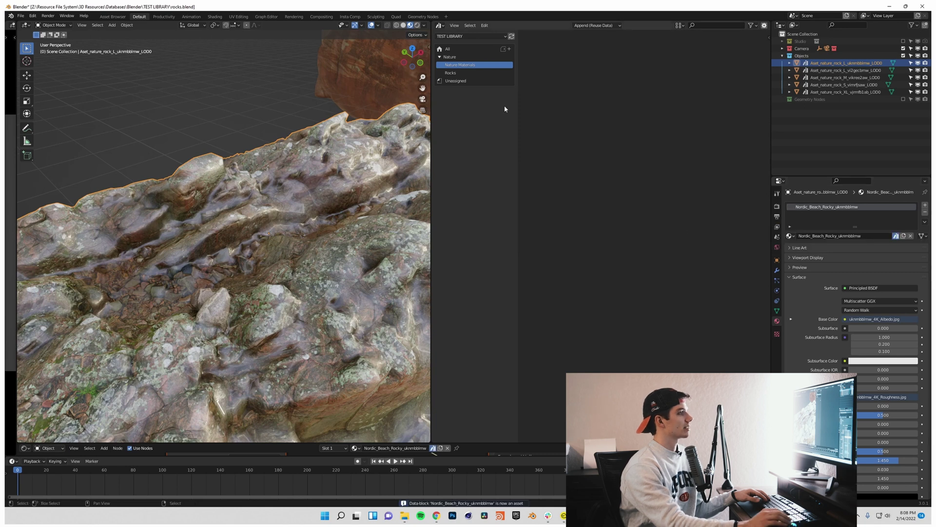
left_click(459, 49)
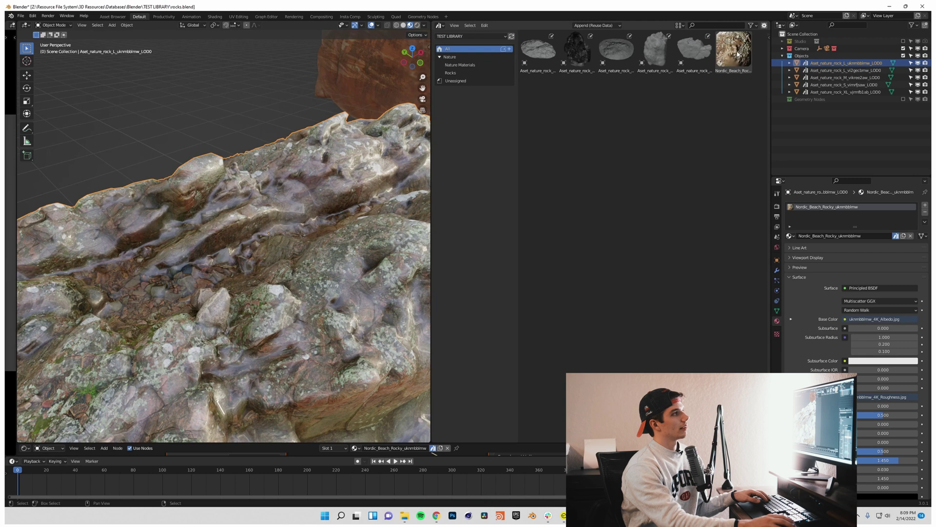
left_click(728, 57)
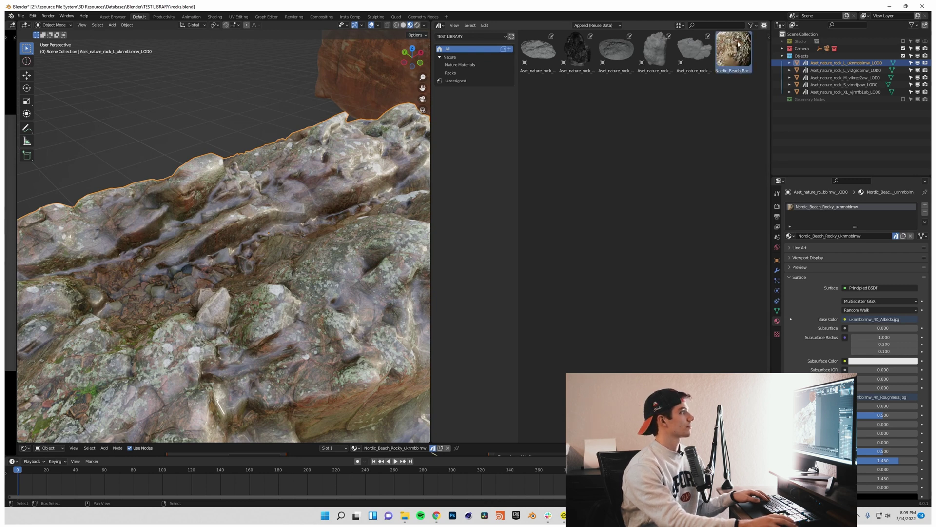
left_click_drag(727, 57, 477, 66)
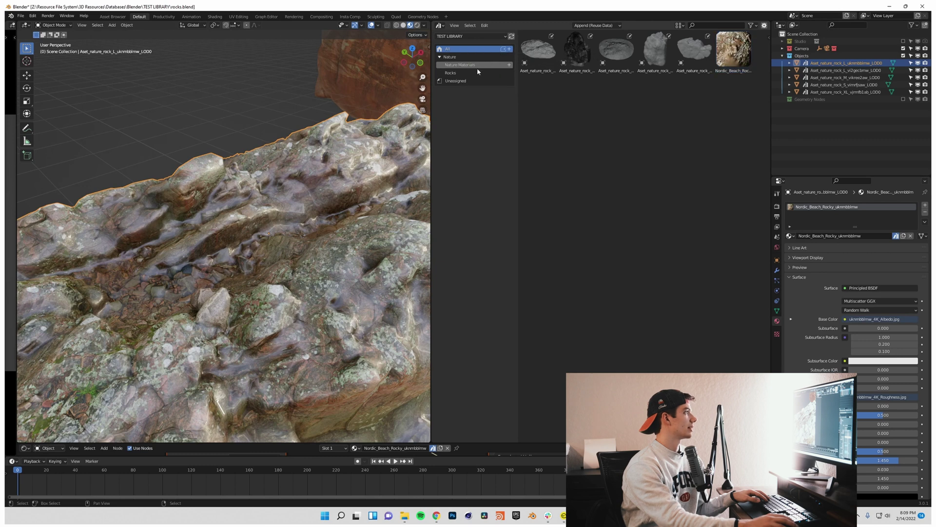
left_click(467, 66)
key("ctrl+s")
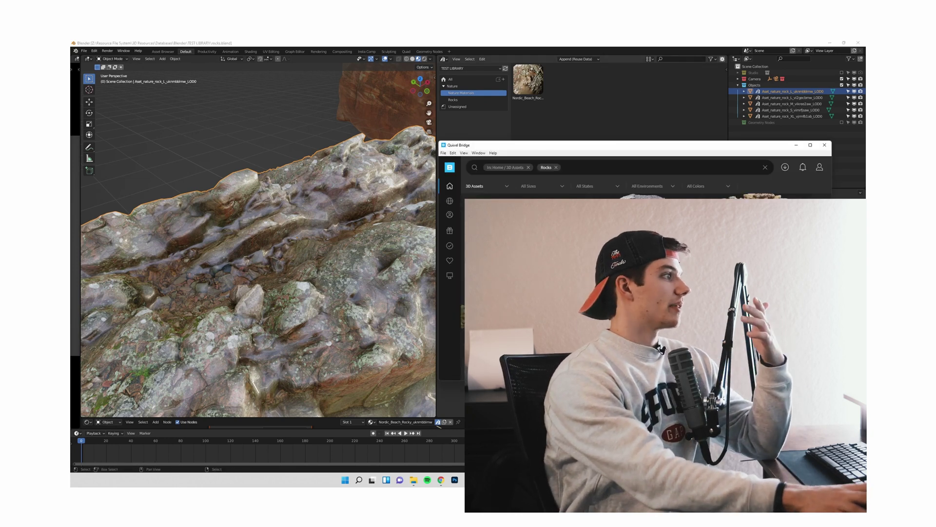
left_click(796, 144)
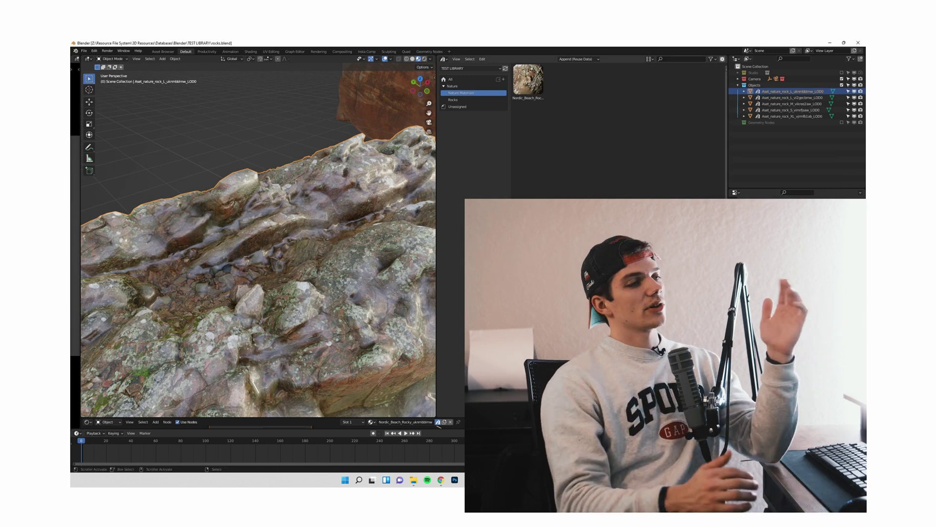